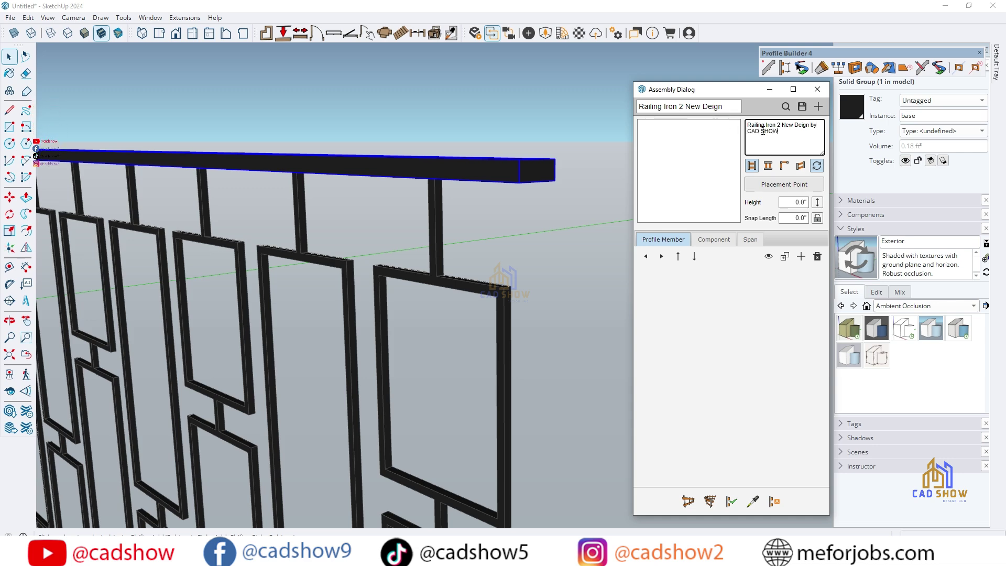
# Step: Add a profile member to the assembly and open its profile for editing, with the top rail's end face selected
pyautogui.click(499, 165)
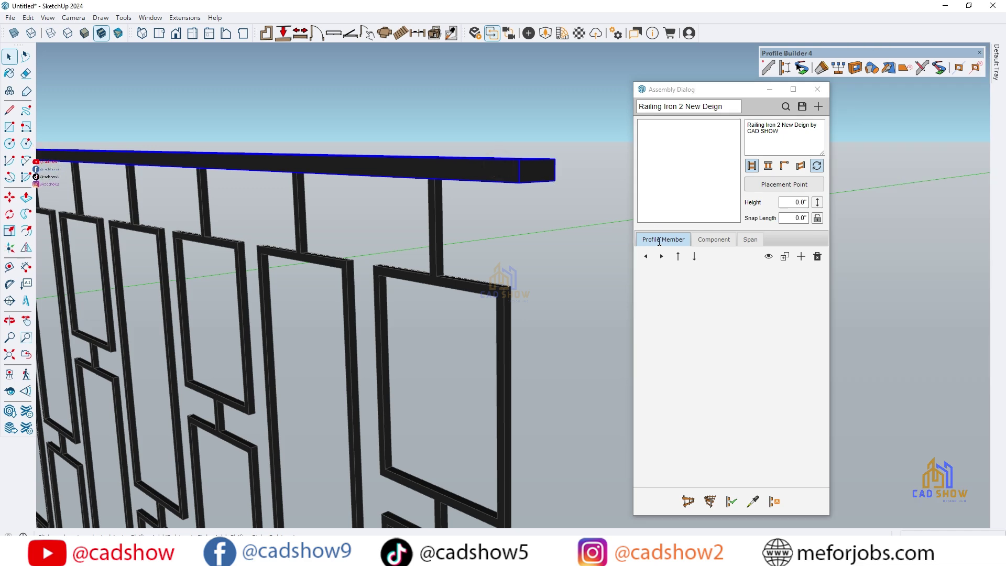
pyautogui.click(659, 241)
pyautogui.click(801, 256)
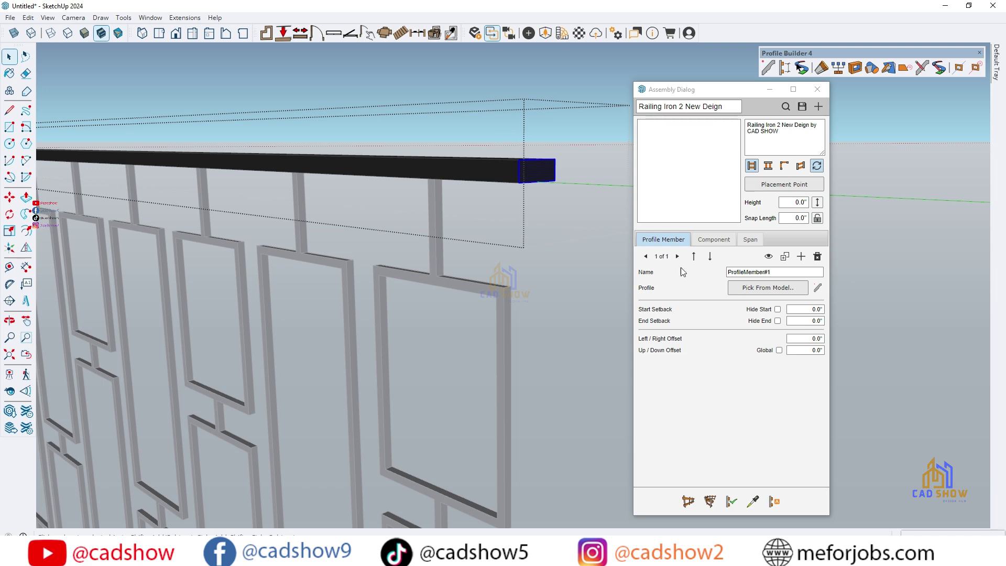
pyautogui.click(818, 288)
# Step: Create a new profile named "Railing Base 1" from the selected rail end face
pyautogui.moveTo(133, 87)
pyautogui.mouseDown()
pyautogui.moveTo(505, 127)
pyautogui.moveTo(605, 222)
pyautogui.moveTo(634, 155)
pyautogui.mouseUp()
pyautogui.click(734, 173)
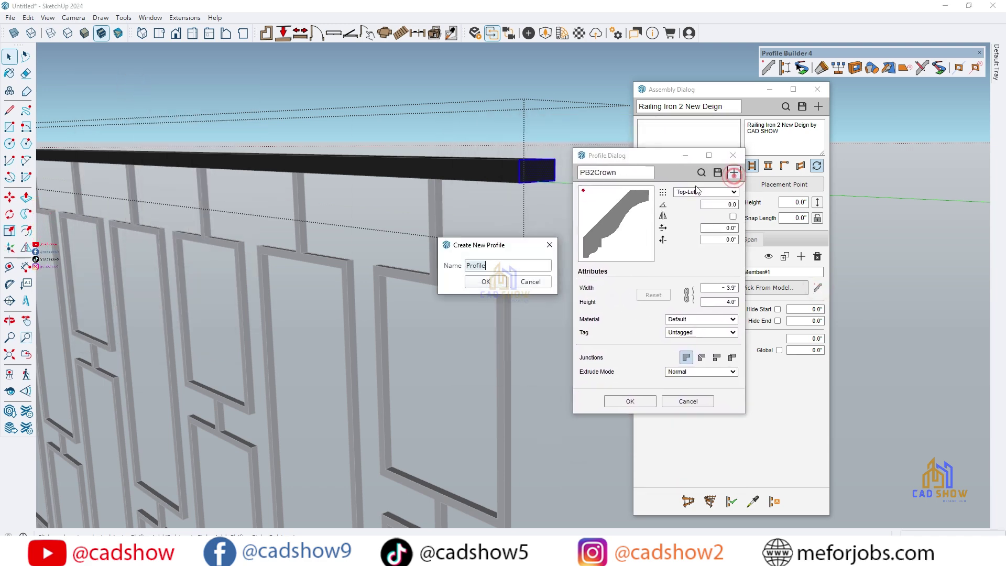
pyautogui.write('R')
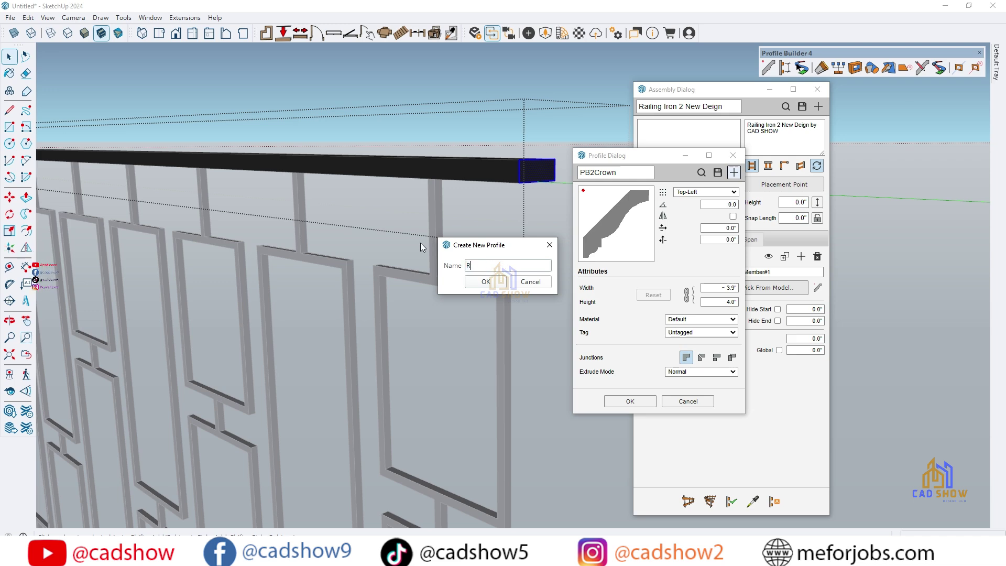
pyautogui.write('ailing ')
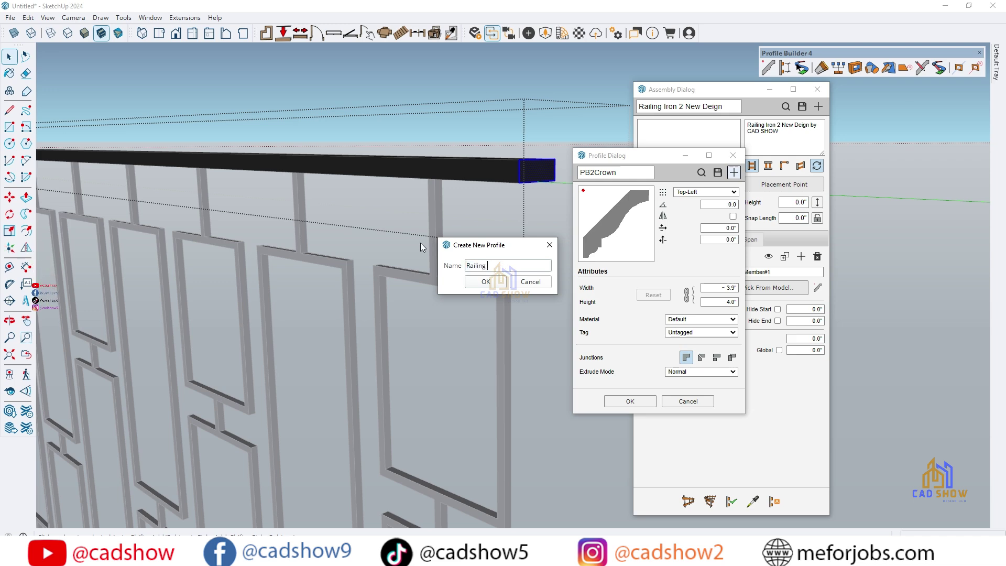
pyautogui.write('Base 1')
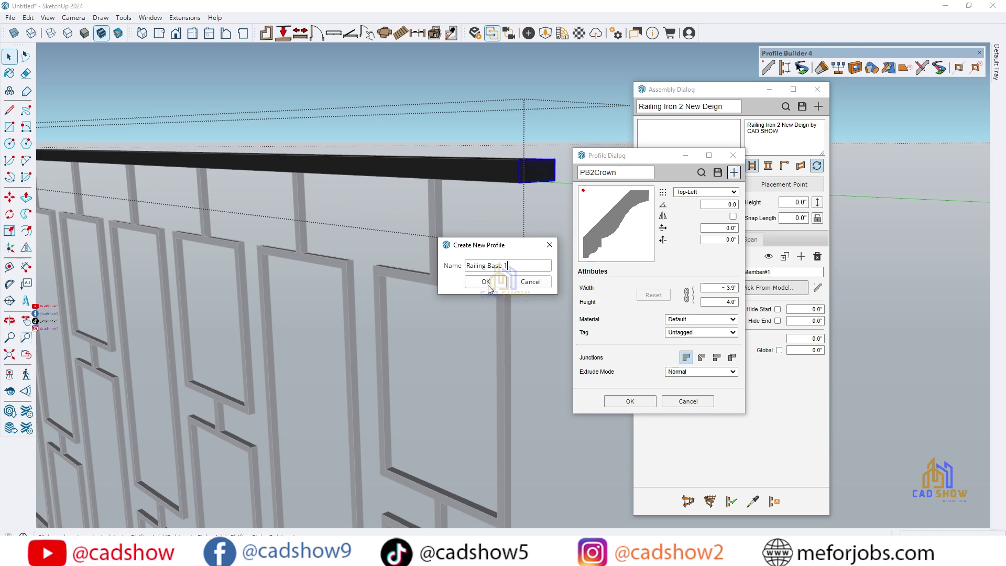
pyautogui.click(486, 282)
# Step: Give the profile a Bottom-Middle placement point and the [Color M08] material, and accept it for the profile member
pyautogui.click(695, 192)
pyautogui.click(700, 253)
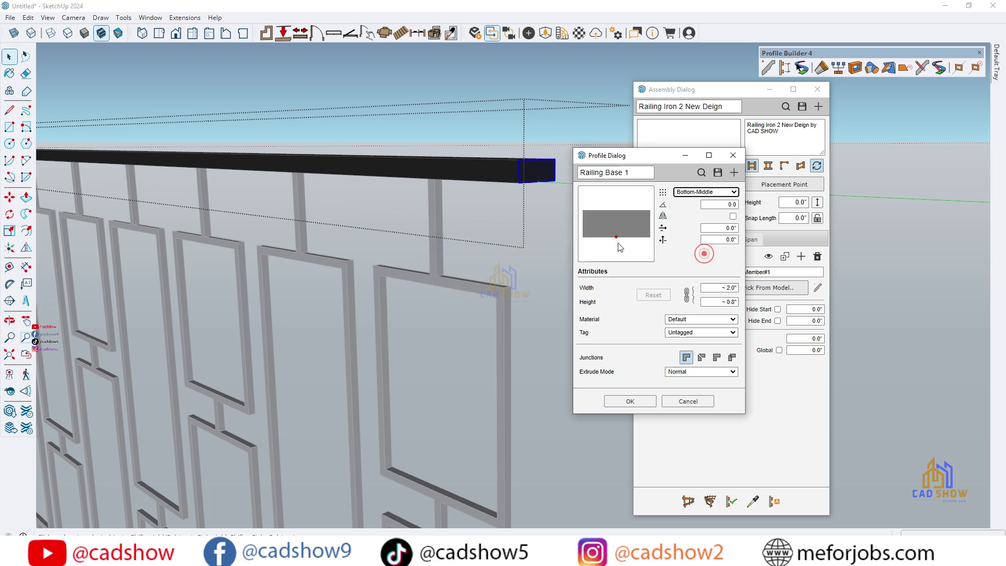
pyautogui.click(606, 321)
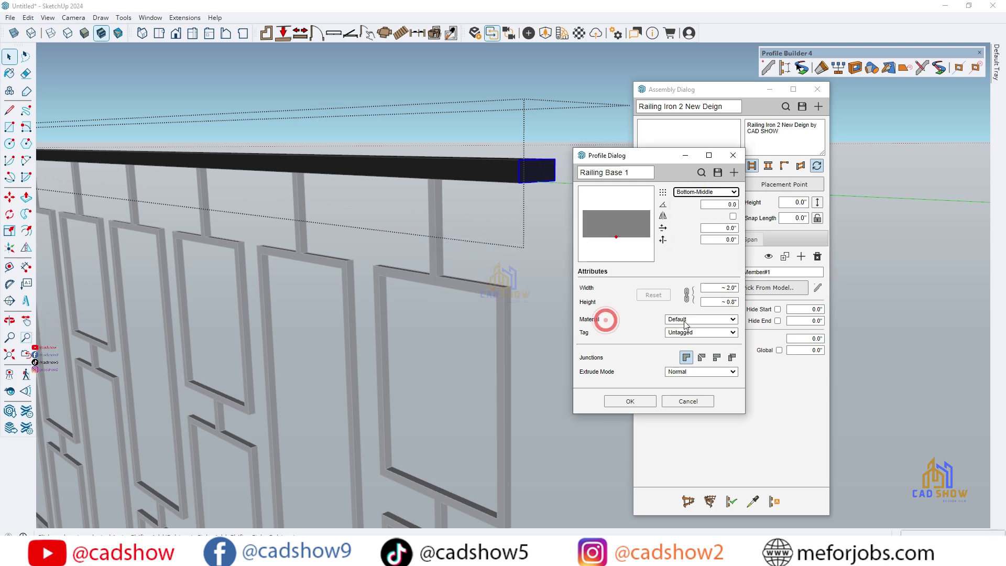
pyautogui.scroll(-5, 692, 420)
pyautogui.click(687, 468)
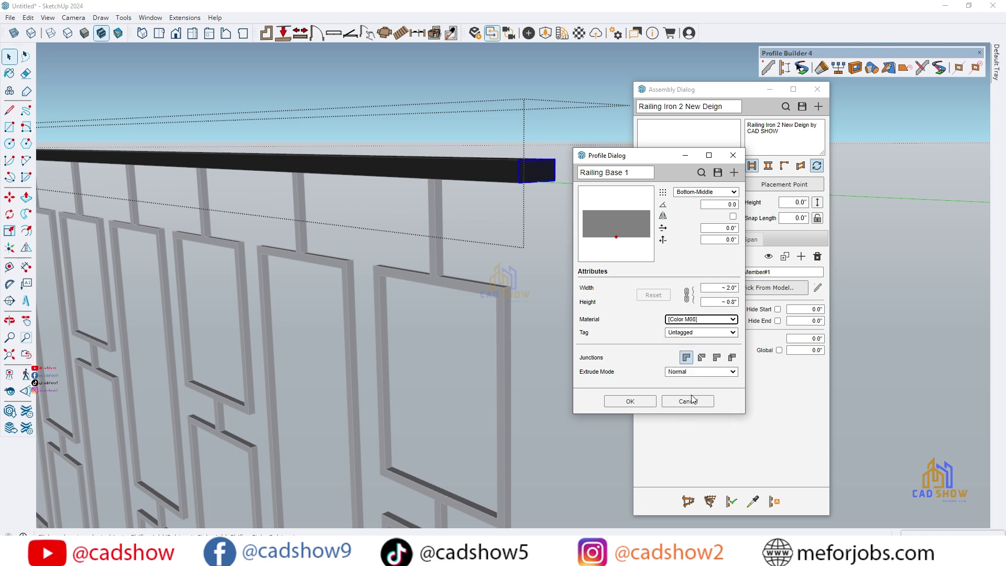
pyautogui.click(630, 402)
pyautogui.scroll(-10, 424, 249)
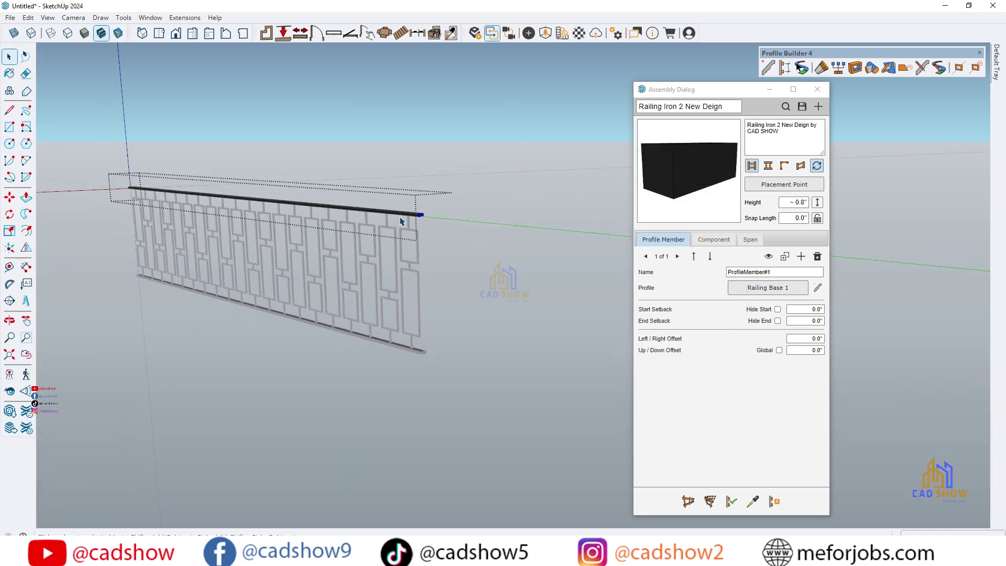
# Step: Build a straight test run of the assembly along the red axis in front of the existing railing
pyautogui.moveTo(756, 95); pyautogui.dragTo(787, 92)
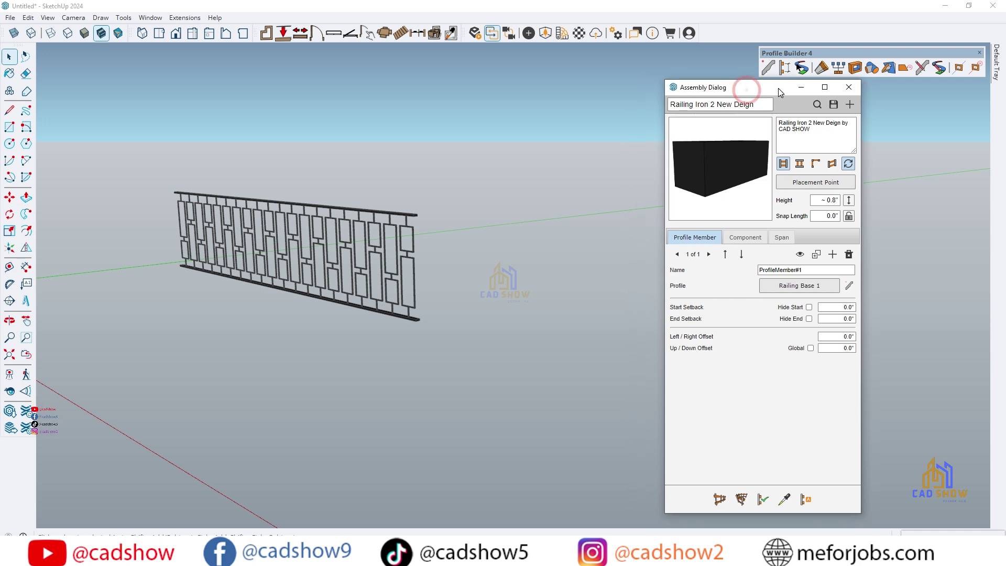
pyautogui.click(720, 499)
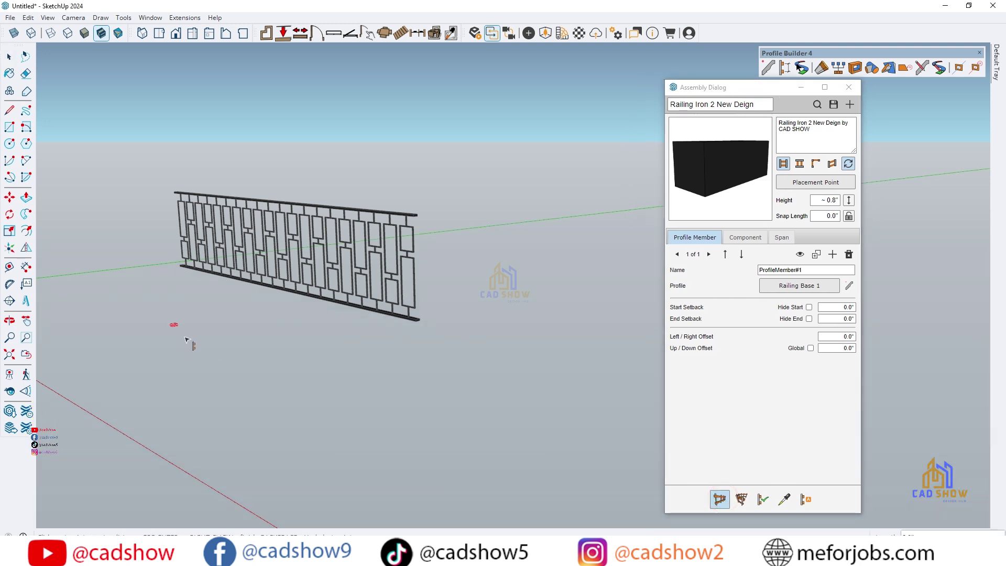
pyautogui.press('Escape')
pyautogui.click(414, 411)
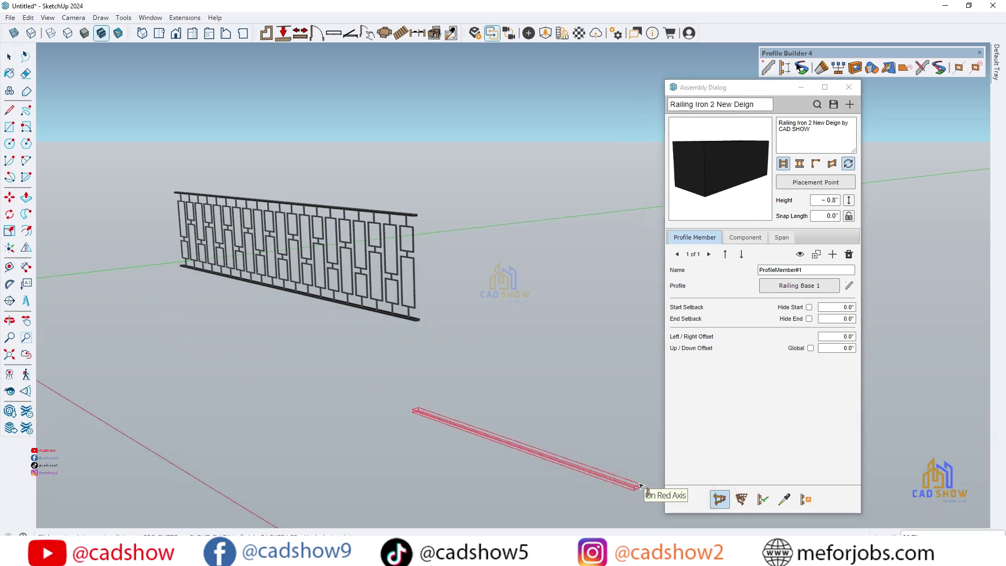
pyautogui.click(641, 487)
pyautogui.moveTo(638, 483); pyautogui.dragTo(285, 290, button='middle')
pyautogui.click(9, 57)
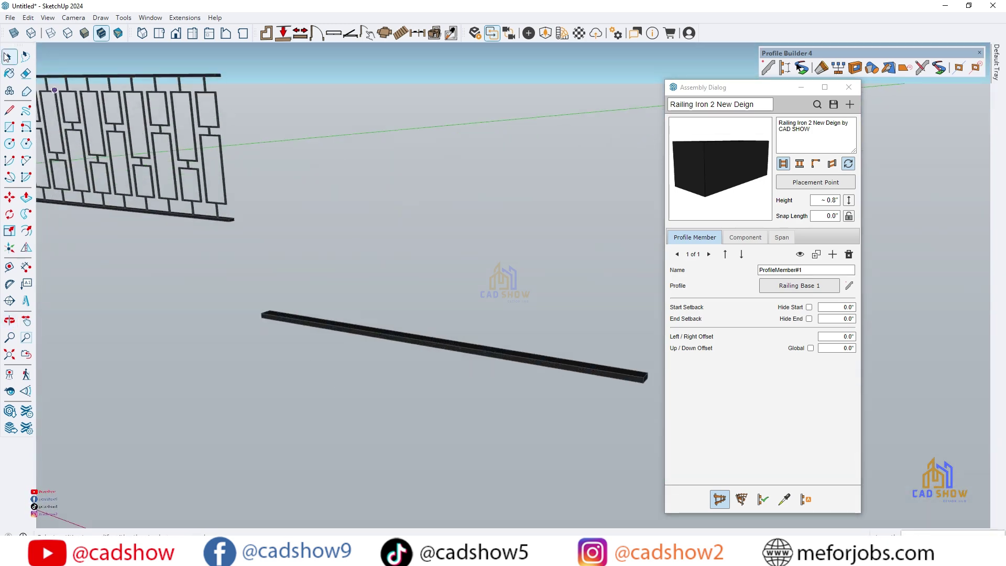
# Step: Dimension the vertical distance between the bottom and top rails at the end of the existing railing
pyautogui.click(818, 257)
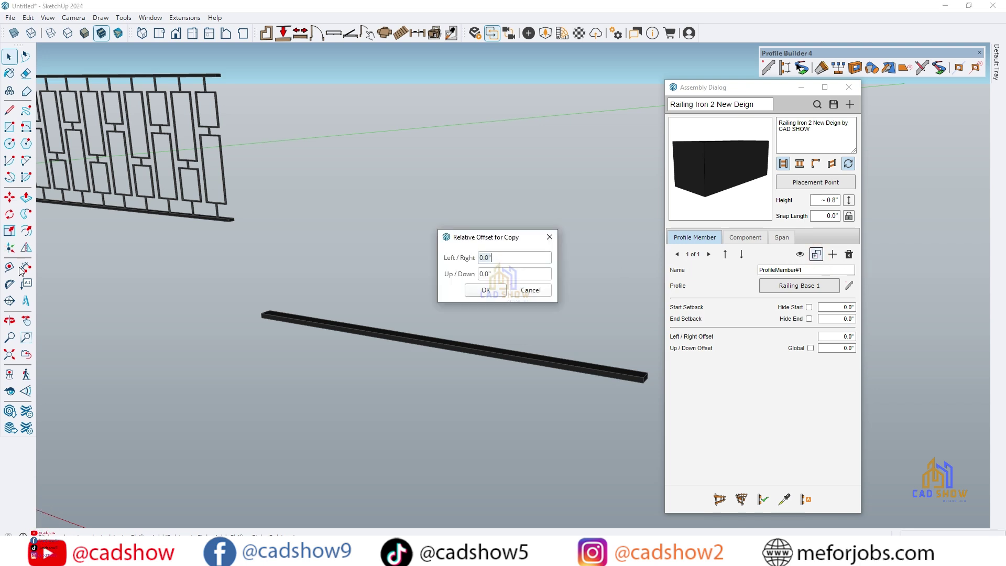
pyautogui.click(549, 240)
pyautogui.click(26, 268)
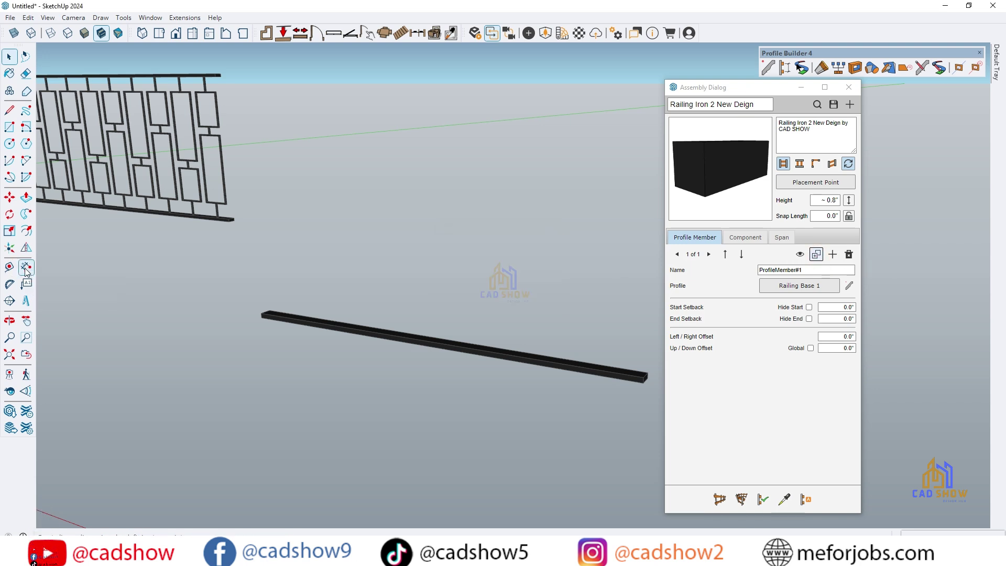
pyautogui.scroll(6, 254, 210)
pyautogui.click(272, 469)
pyautogui.scroll(-5, 272, 468)
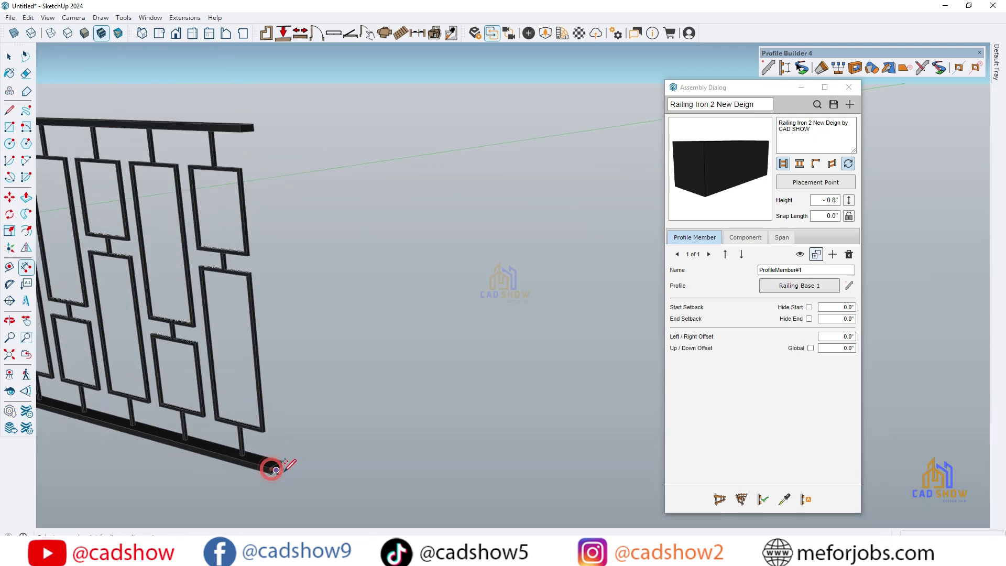
pyautogui.scroll(3, 257, 214)
pyautogui.click(333, 219)
pyautogui.scroll(-3, 333, 219)
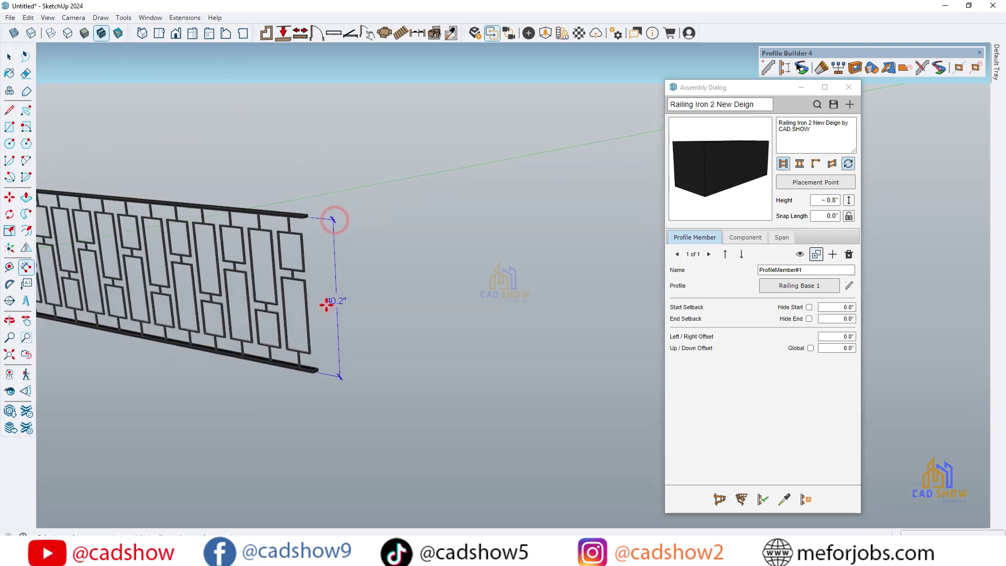
# Step: Copy the profile member with a relative up/down offset of 40.2" to form the top rail
pyautogui.click(816, 255)
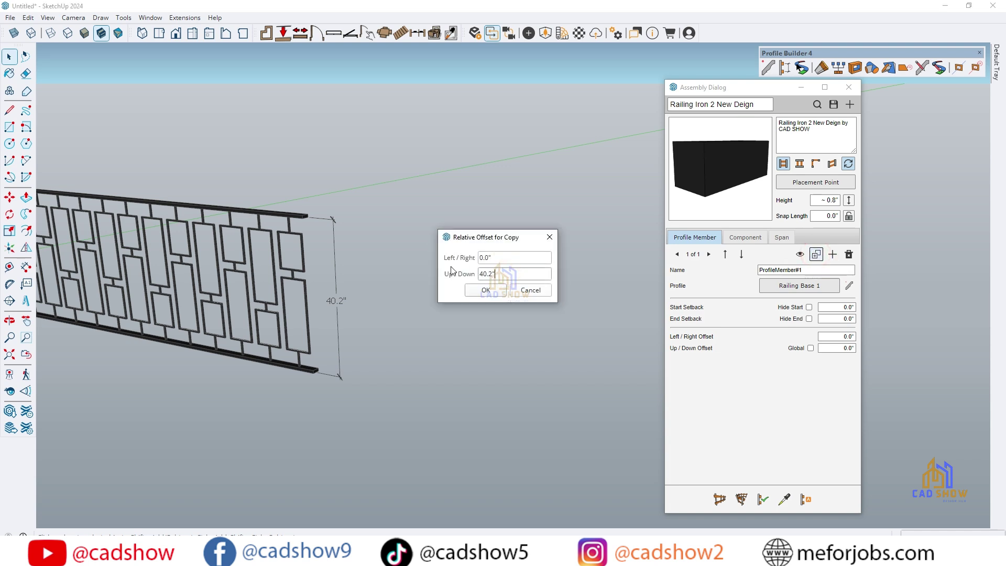
pyautogui.press('Return')
pyautogui.scroll(-4, 407, 260)
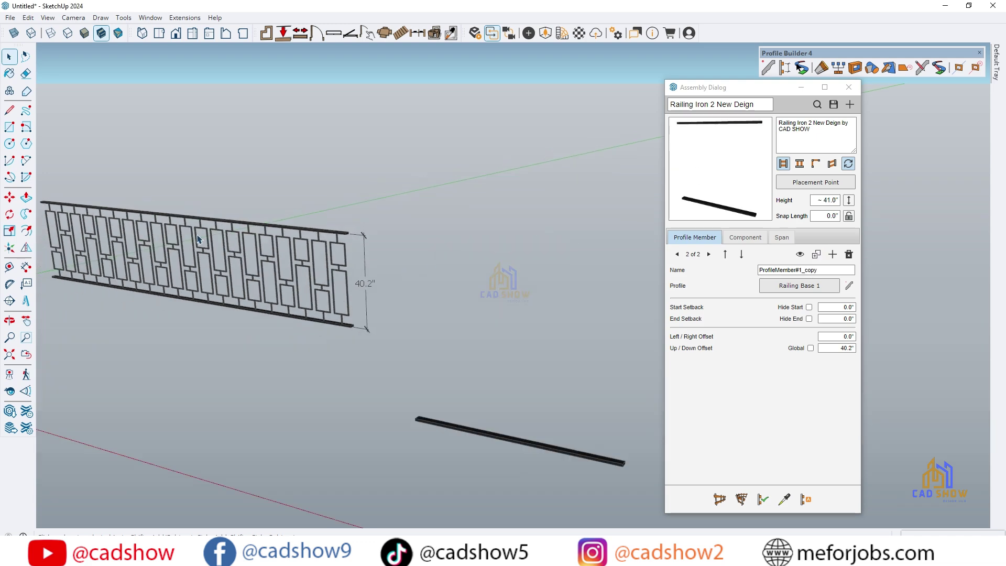
# Step: Apply the updated two-rail assembly to the test run and cancel saving the current assembly
pyautogui.click(375, 358)
pyautogui.scroll(2, 380, 358)
pyautogui.click(763, 499)
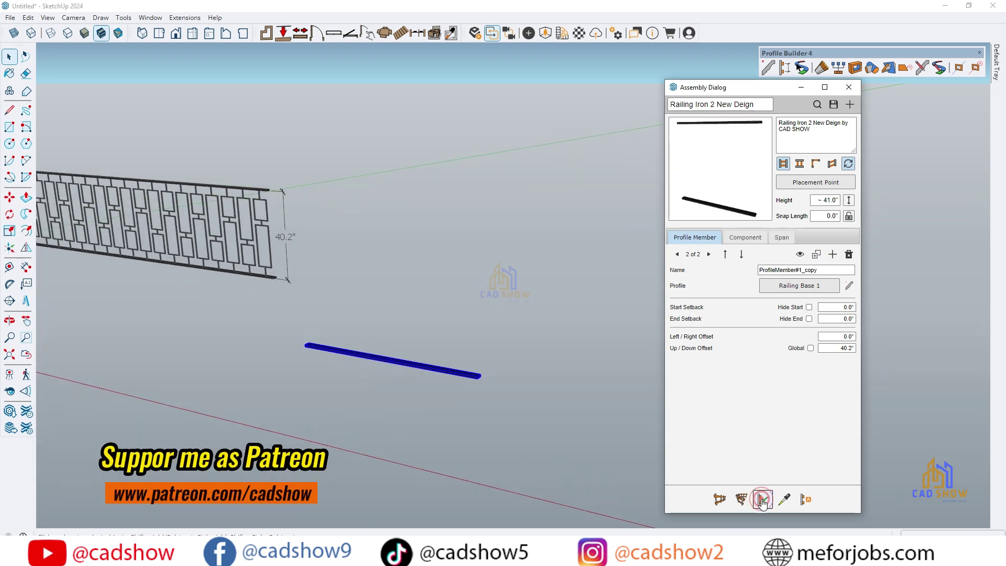
pyautogui.click(807, 500)
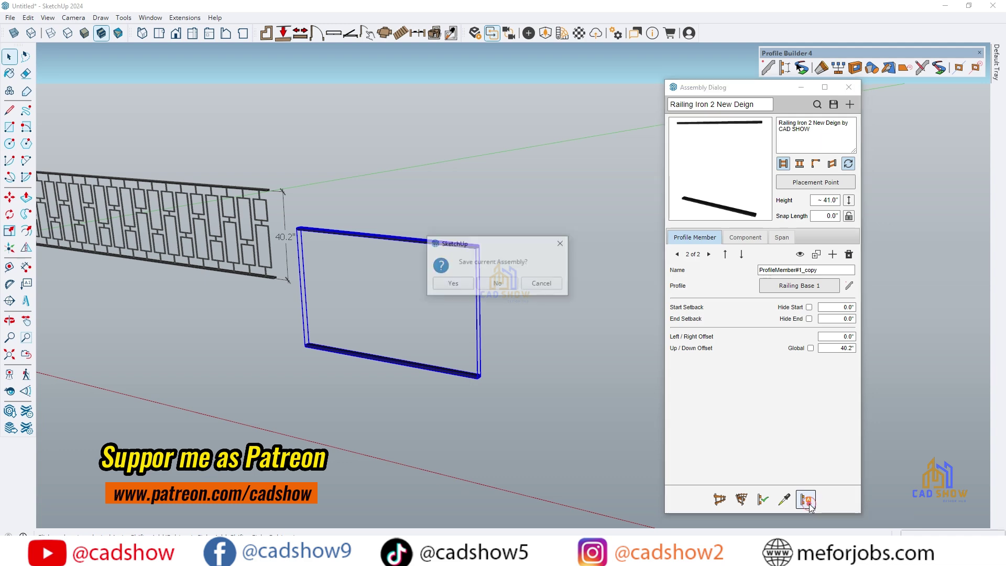
pyautogui.click(536, 288)
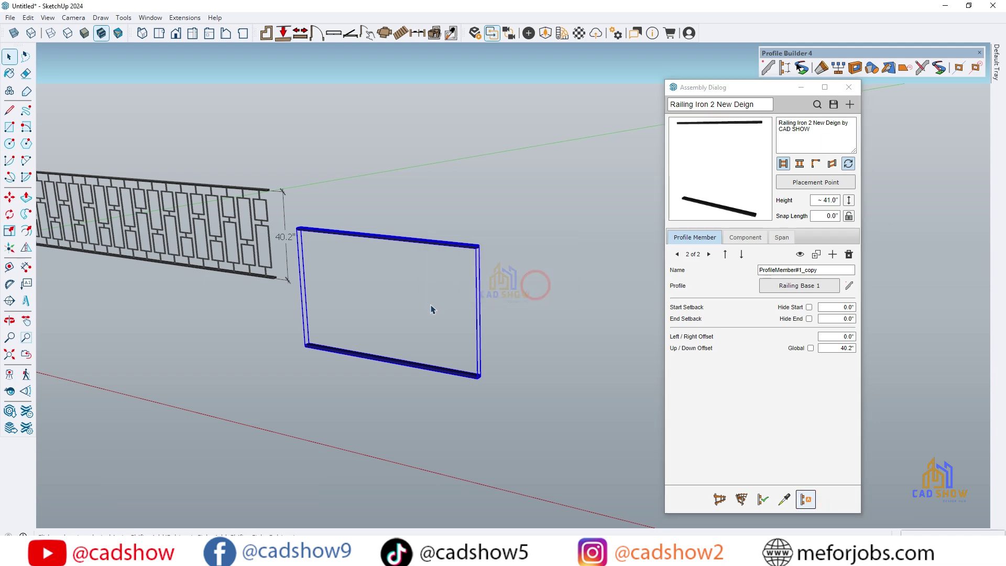
pyautogui.scroll(2, 414, 269)
pyautogui.click(510, 324)
pyautogui.scroll(-2, 510, 323)
pyautogui.moveTo(419, 367); pyautogui.dragTo(399, 388, button='middle')
pyautogui.scroll(1, 361, 293)
pyautogui.scroll(2, 372, 289)
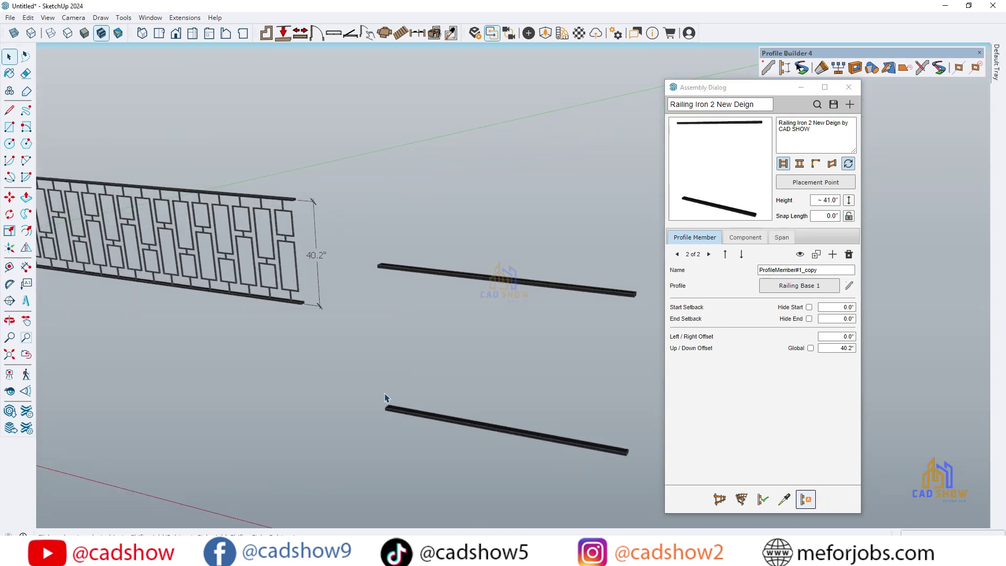
# Step: Draw a short vertical marker line at the midpoint between the two bottom posts of the end baluster panel
pyautogui.click(284, 228)
pyautogui.scroll(5, 270, 315)
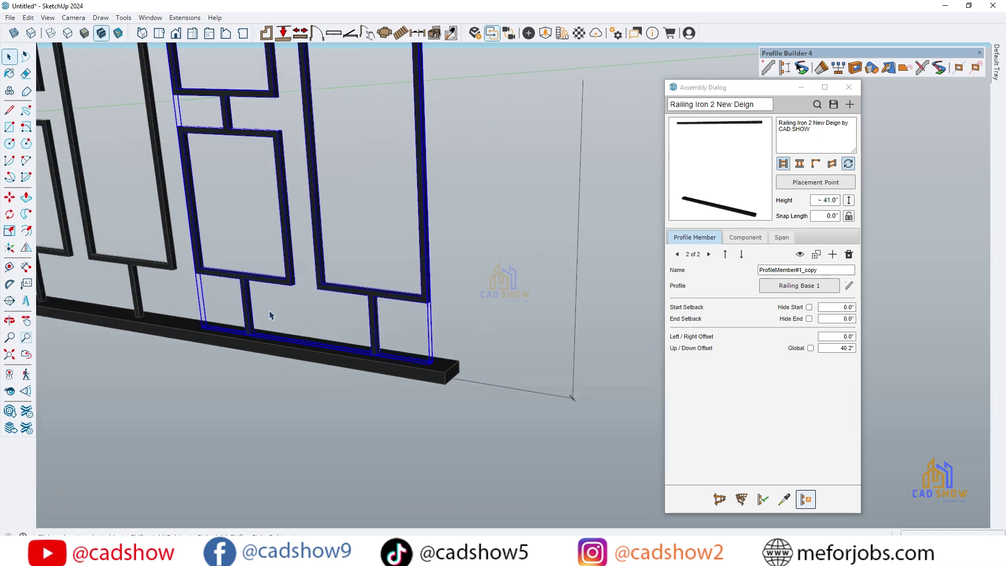
pyautogui.scroll(5, 241, 342)
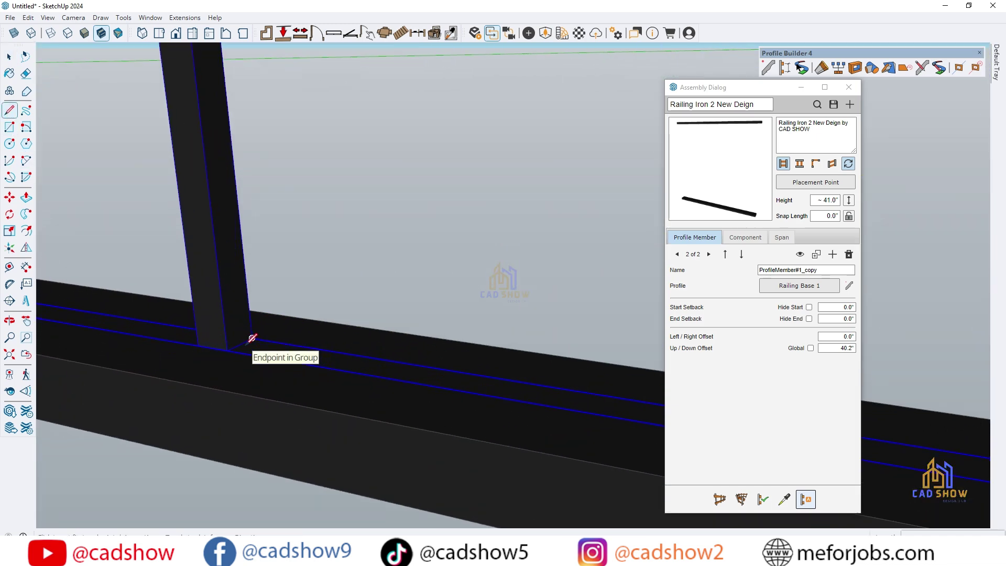
pyautogui.click(246, 346)
pyautogui.scroll(-5, 242, 346)
pyautogui.scroll(2, 440, 379)
pyautogui.scroll(3, 449, 376)
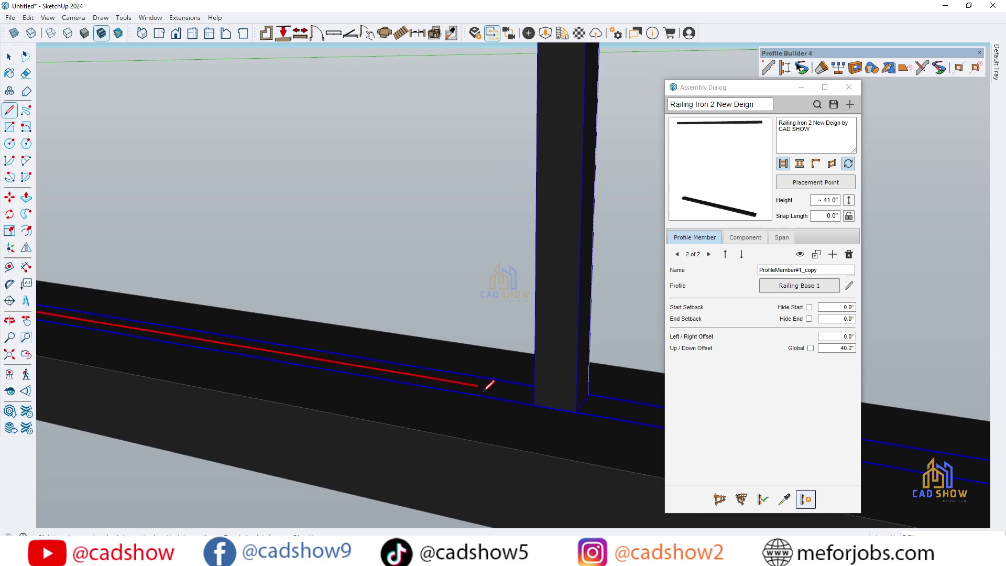
pyautogui.scroll(-1, 466, 389)
pyautogui.scroll(-3, 465, 389)
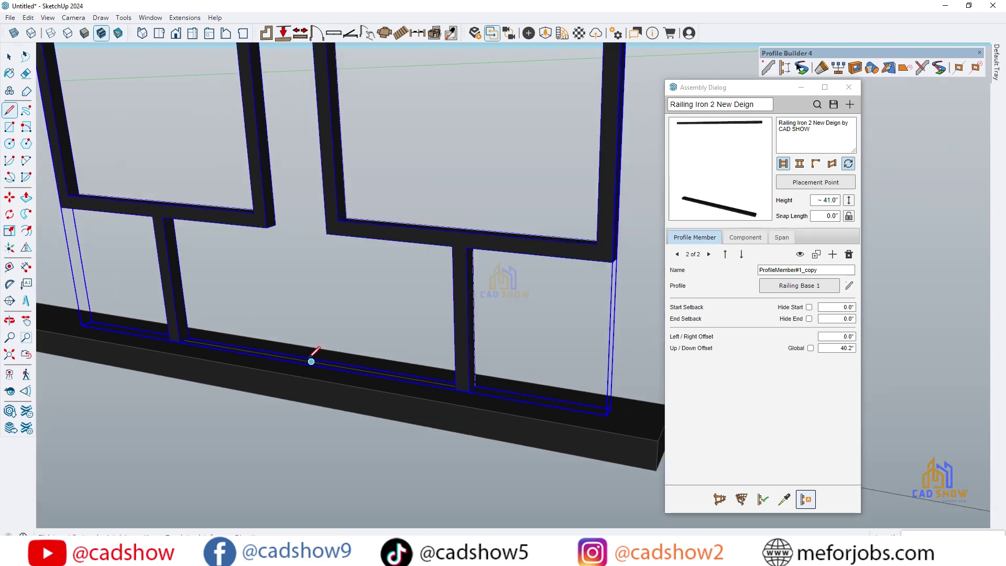
pyautogui.press('space')
pyautogui.scroll(-2, 262, 255)
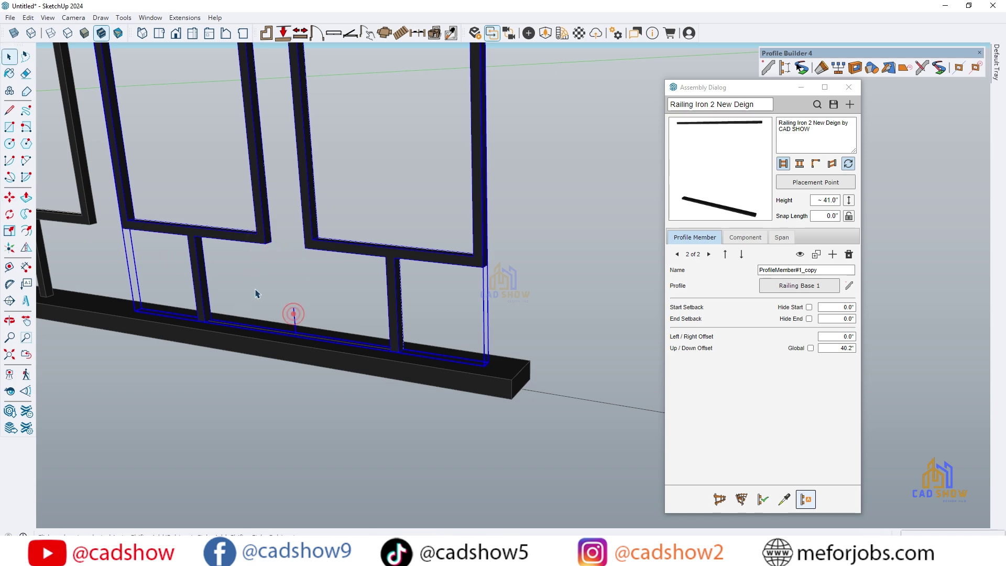
# Step: Copy the end baluster panel with its marker line to the open space in front of the railing and explode it
pyautogui.click(265, 243)
pyautogui.scroll(-6, 266, 243)
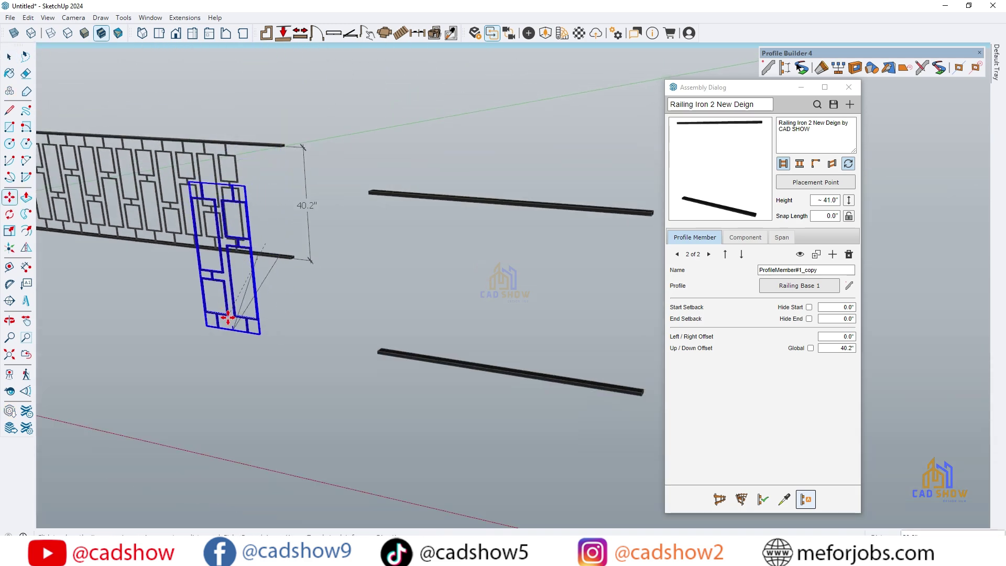
pyautogui.click(213, 330)
pyautogui.click(265, 291)
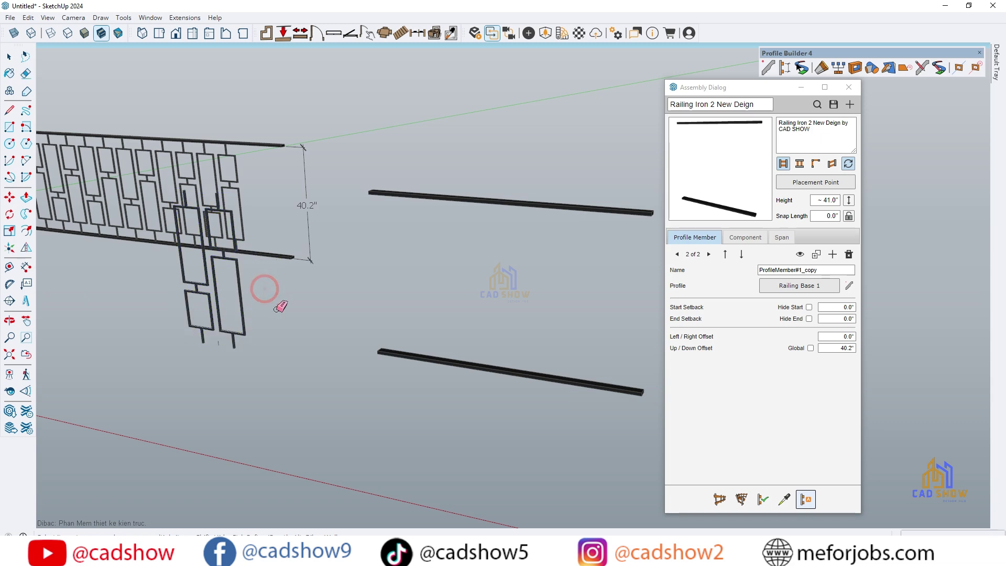
pyautogui.press('e')
pyautogui.scroll(4, 230, 336)
pyautogui.moveTo(277, 302); pyautogui.dragTo(271, 390, button='middle')
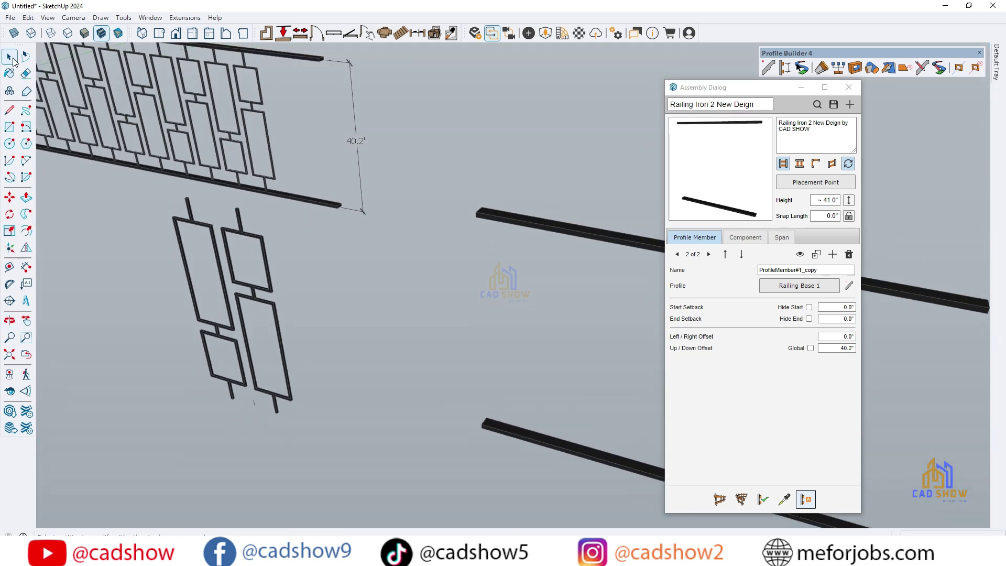
# Step: Draw a line joining the lower ends of the copied panel's two bottom posts
pyautogui.scroll(5, 268, 414)
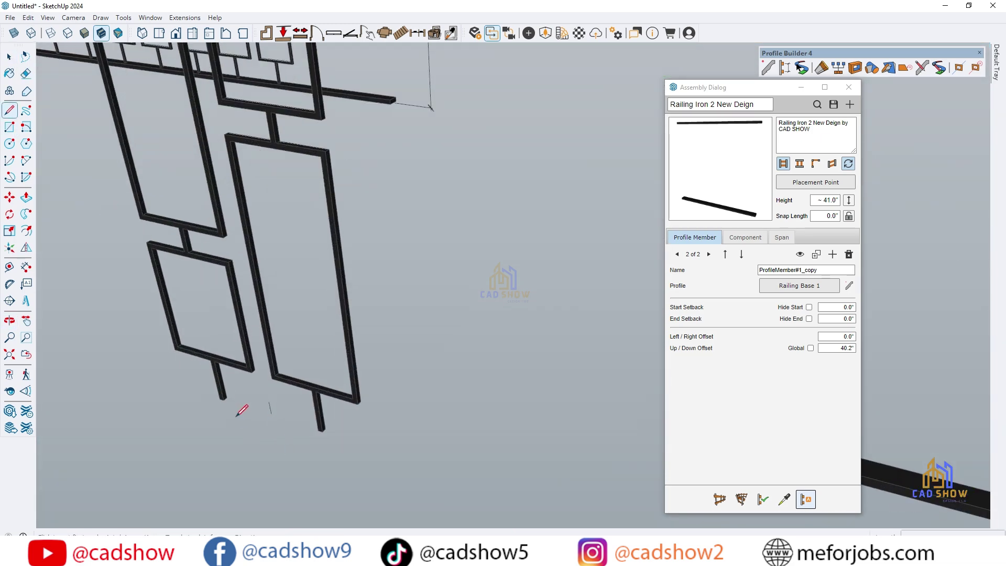
pyautogui.click(223, 399)
pyautogui.click(318, 431)
pyautogui.scroll(3, 293, 419)
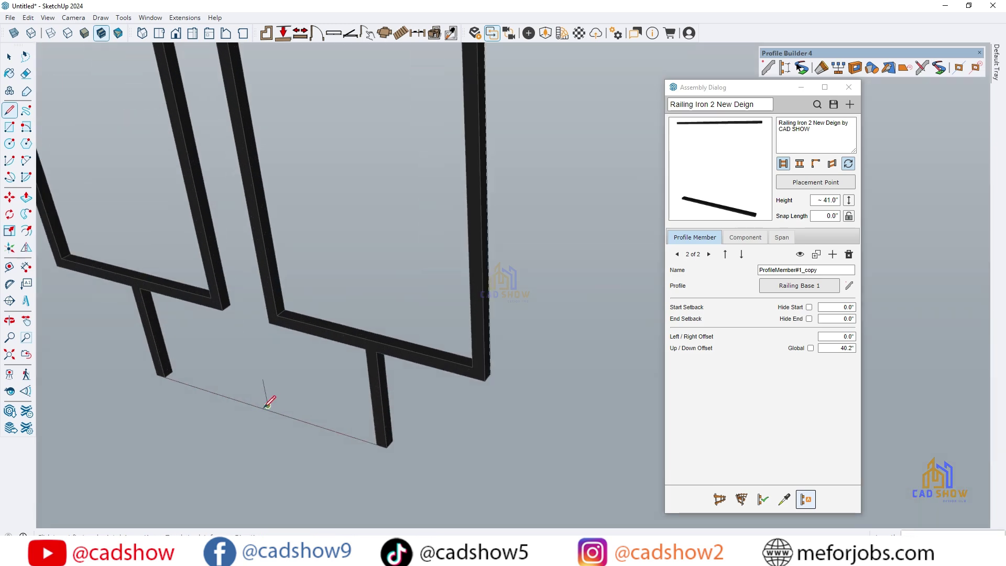
pyautogui.scroll(-5, 222, 250)
pyautogui.press('space')
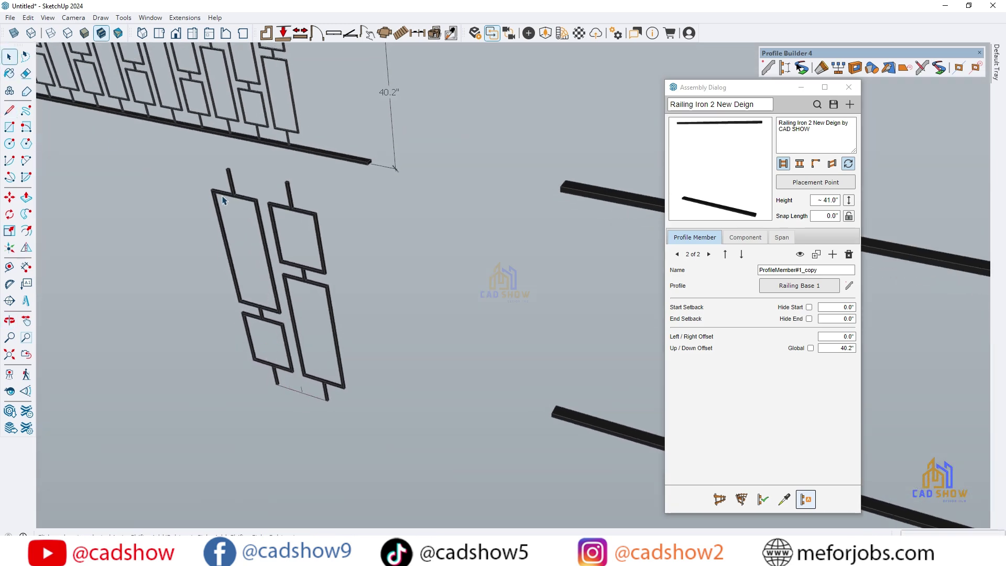
# Step: Make the copied baluster panel a component named Baluster Design 1, with its axes origin at the midpoint of the bottom line
pyautogui.click(240, 198)
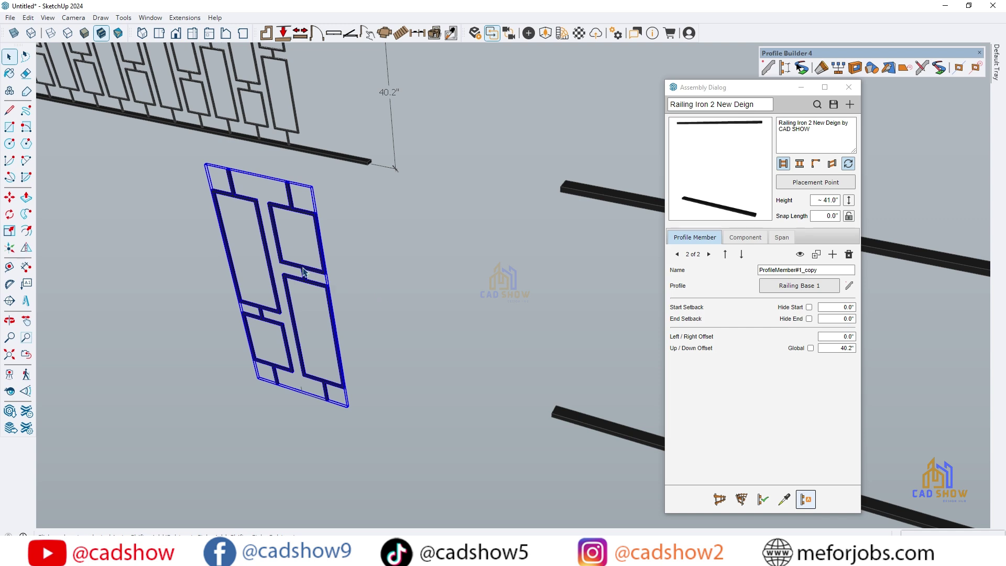
pyautogui.rightClick(303, 272)
pyautogui.click(359, 354)
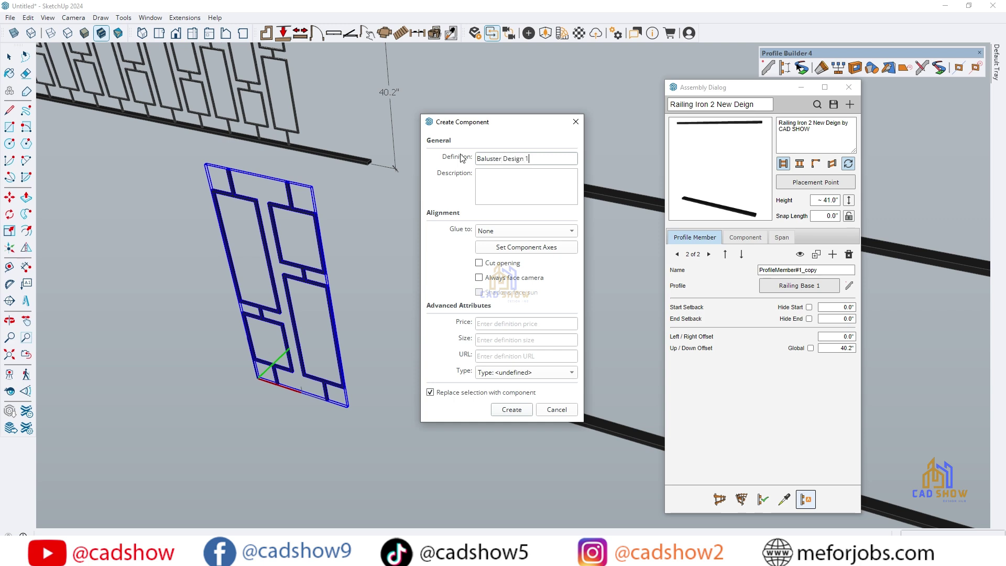
pyautogui.click(537, 250)
pyautogui.scroll(10, 314, 409)
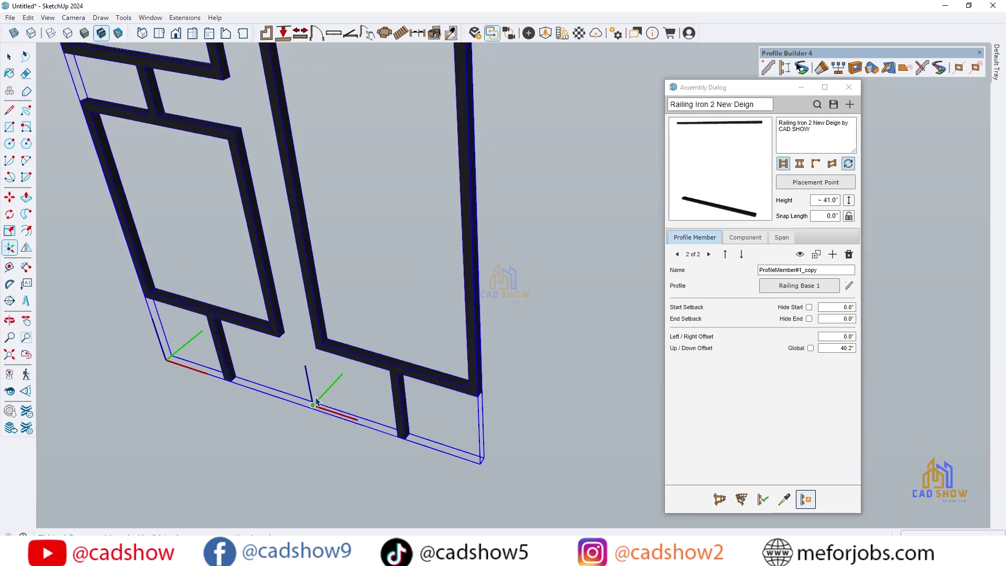
pyautogui.click(318, 402)
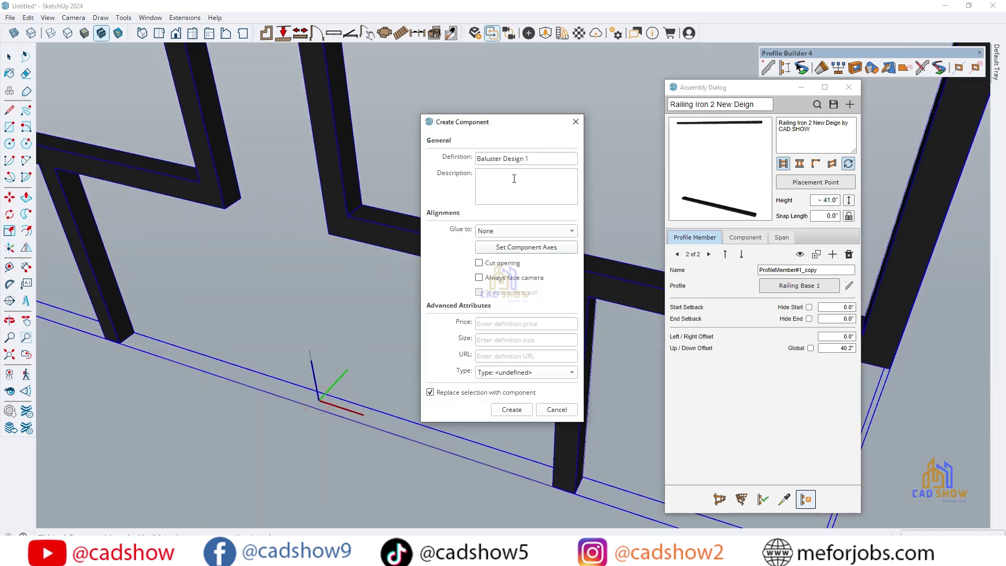
pyautogui.click(512, 410)
pyautogui.scroll(-10, 359, 315)
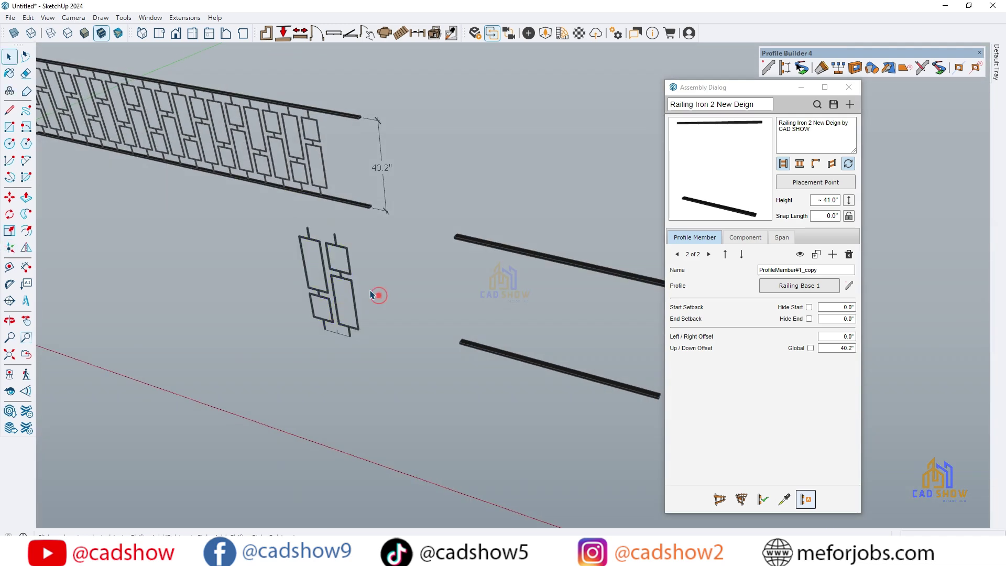
# Step: Add a component entry named Baluster Design 1 to the assembly and pick the new baluster panel from the model for it
pyautogui.click(753, 239)
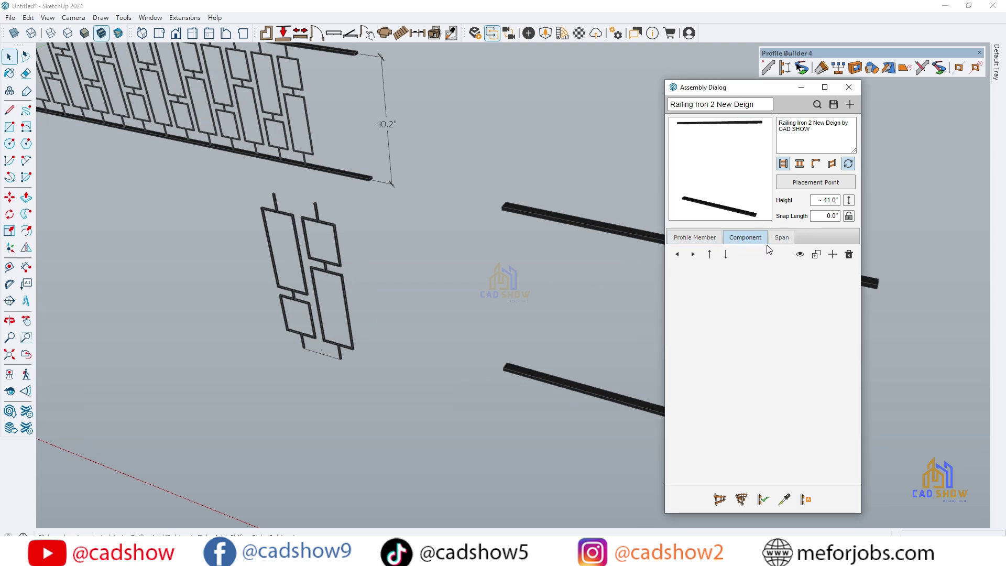
pyautogui.click(833, 254)
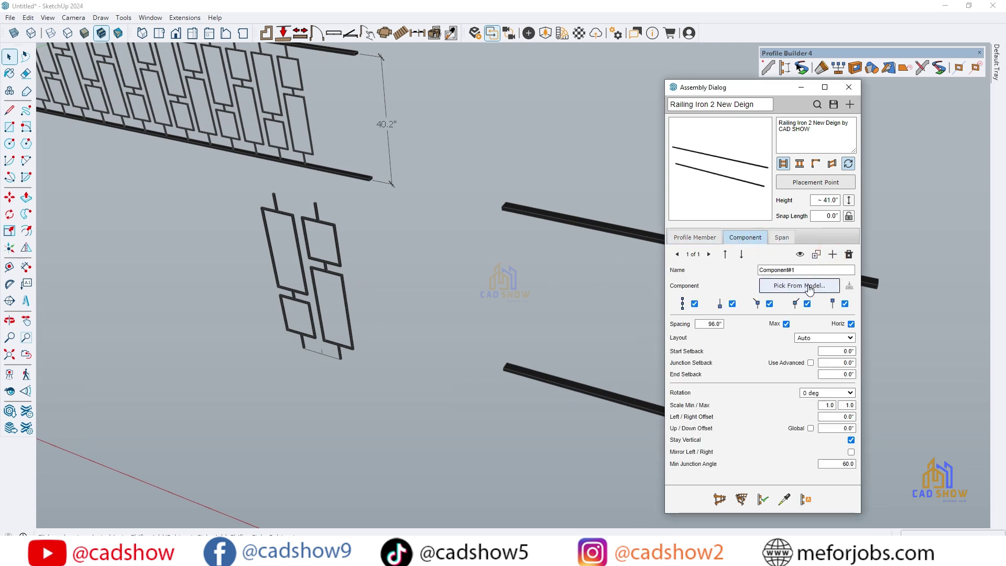
pyautogui.tripleClick(808, 271)
pyautogui.write('Baluster Design 1')
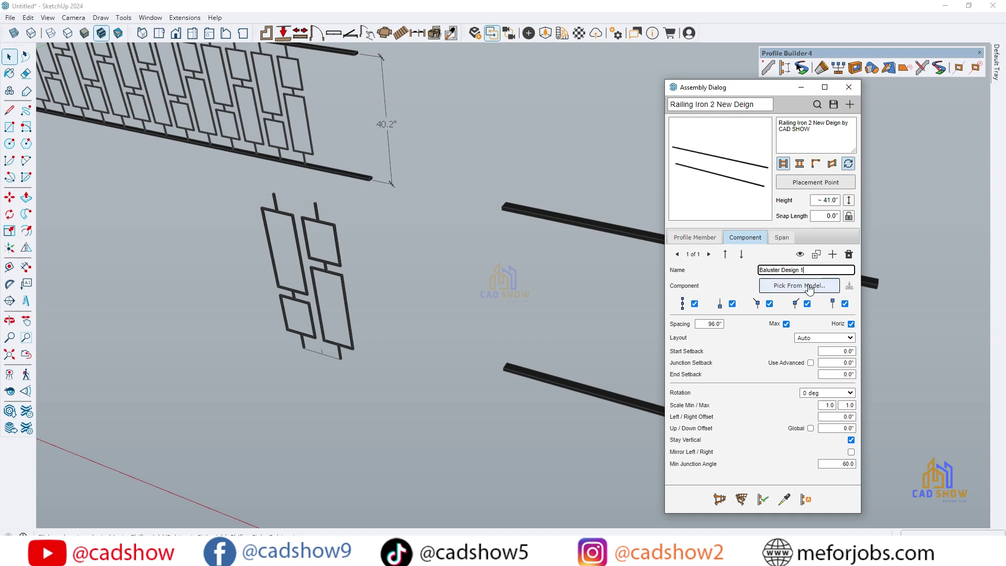
pyautogui.click(810, 288)
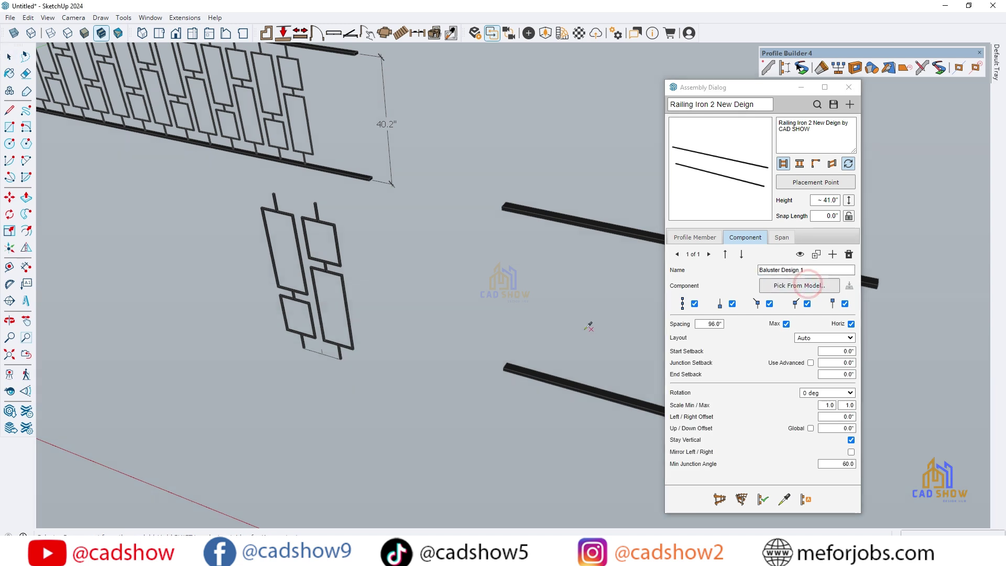
pyautogui.click(330, 227)
pyautogui.scroll(-3, 519, 265)
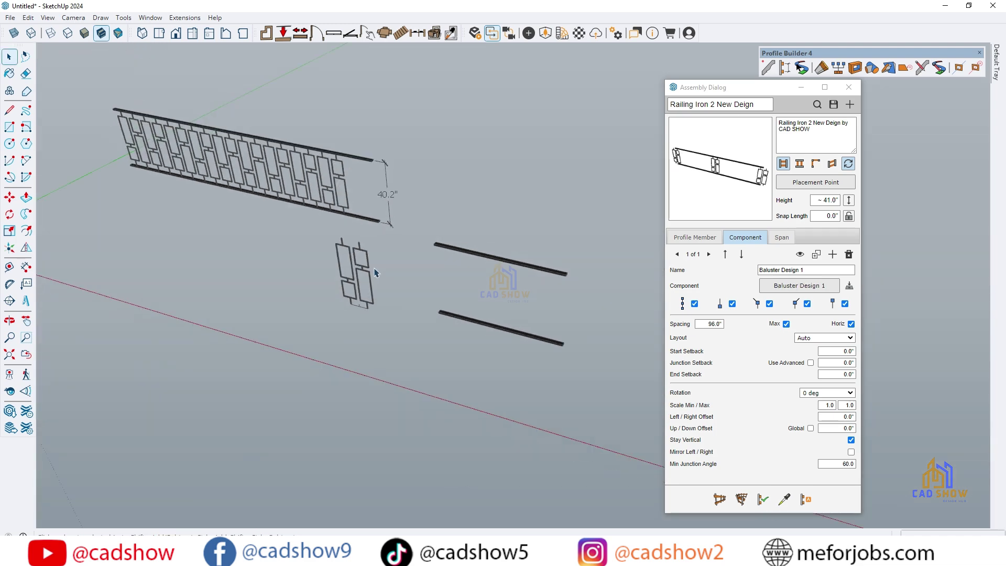
# Step: Apply the assembly with its baluster component to the two-rail test run
pyautogui.click(433, 229)
pyautogui.click(763, 500)
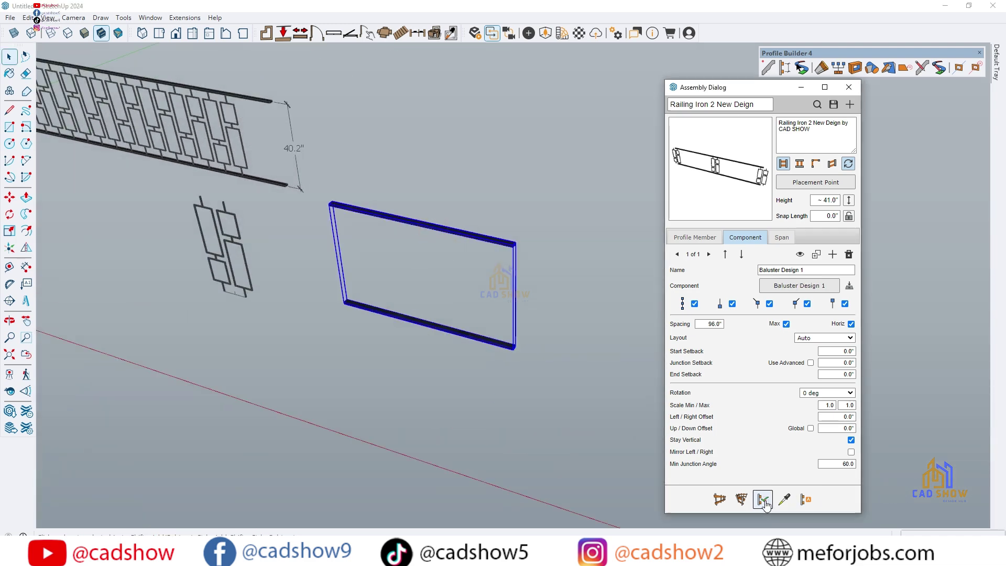
pyautogui.scroll(3, 504, 269)
# Step: Set the baluster component's spacing to 22.5" and reapply the assembly to the test run
pyautogui.doubleClick(704, 325)
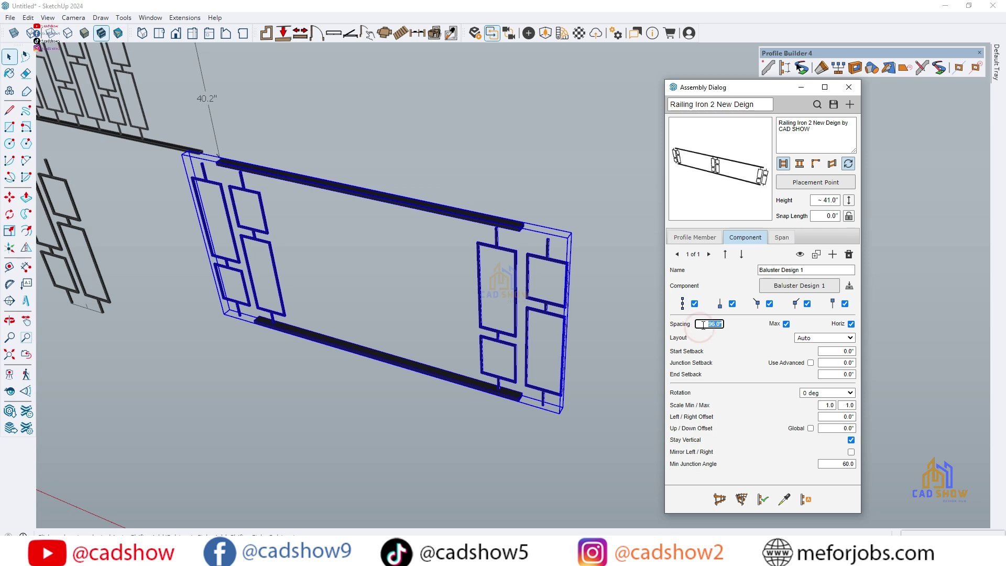
pyautogui.press('Return')
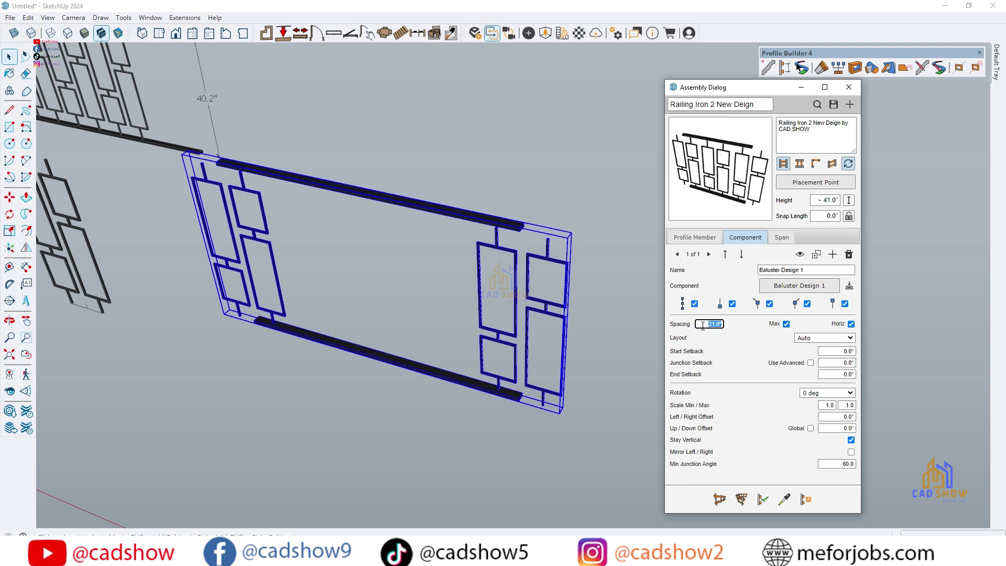
pyautogui.click(762, 499)
pyautogui.click(708, 324)
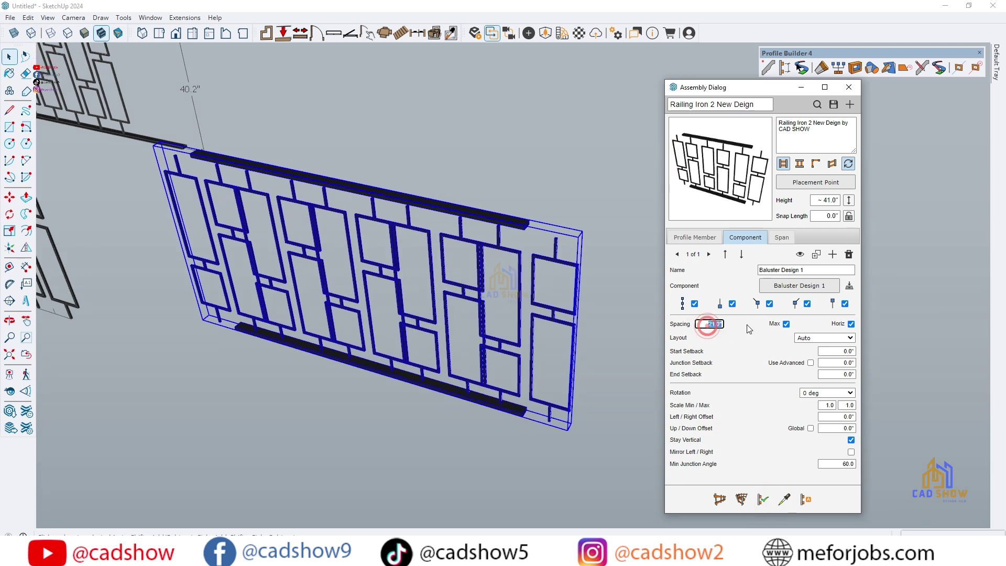
pyautogui.press('Return')
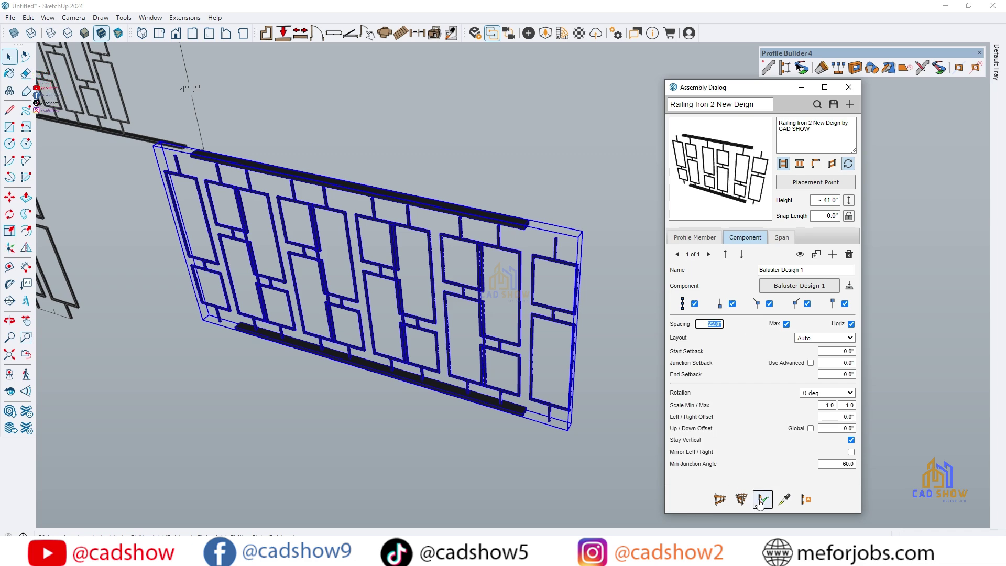
pyautogui.click(762, 499)
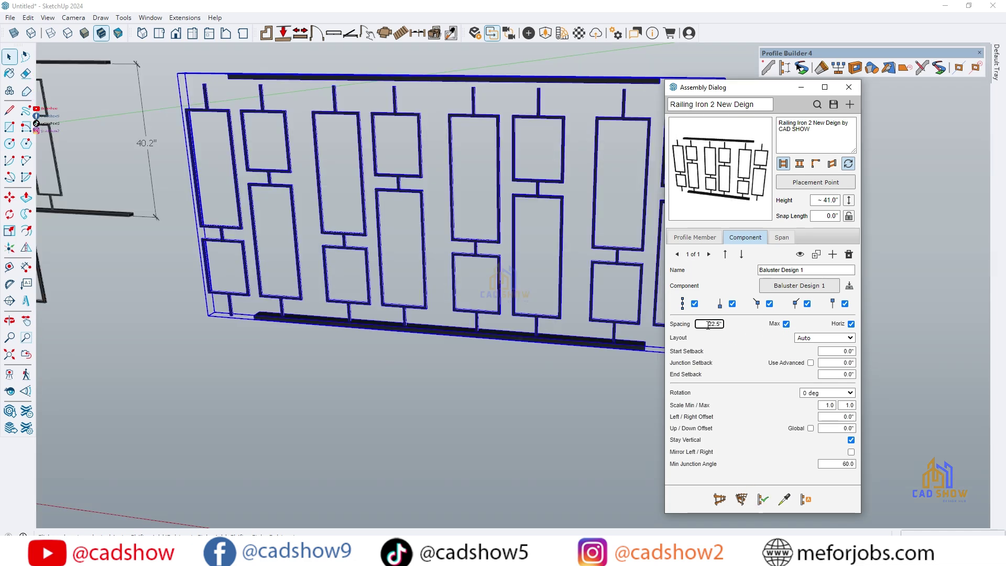
pyautogui.click(785, 500)
# Step: Set the baluster component's Up / Down Offset to 0.8" and apply it to the test run
pyautogui.scroll(-3, 421, 318)
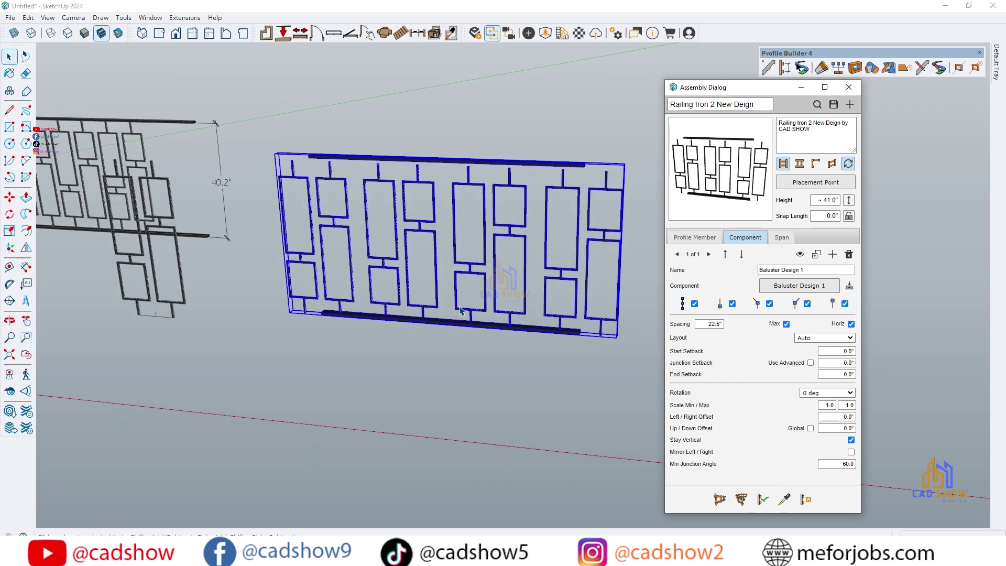
pyautogui.scroll(4, 420, 320)
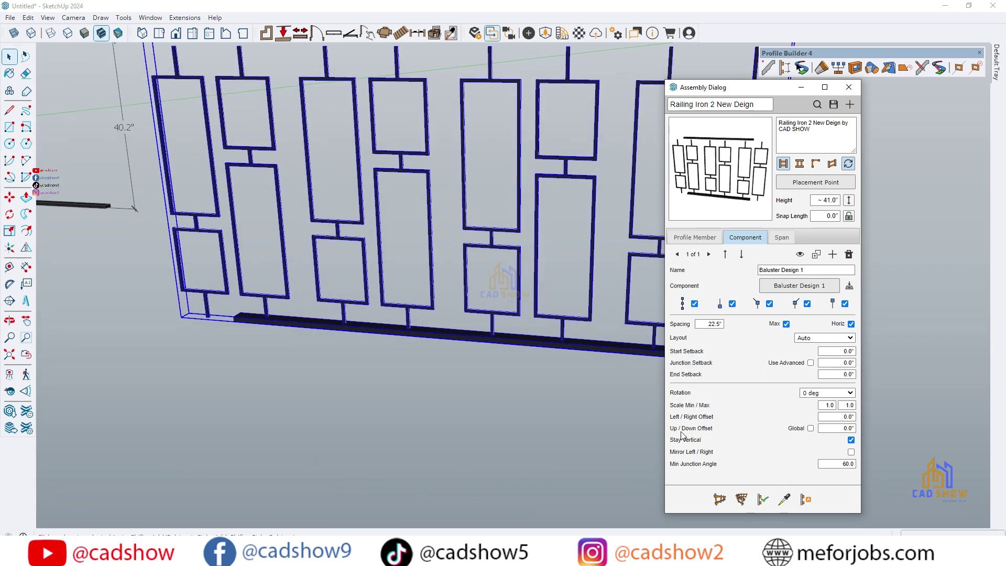
pyautogui.click(831, 428)
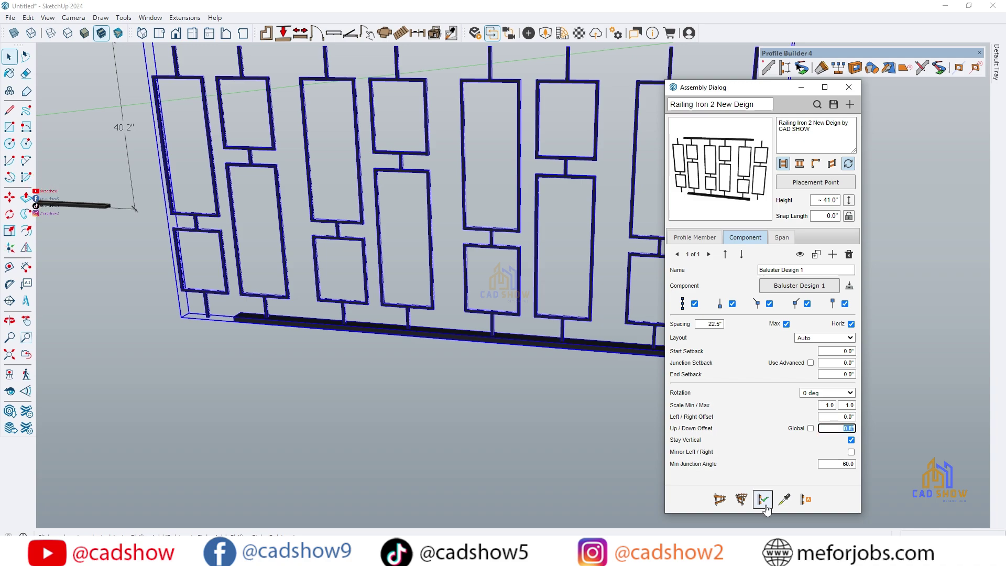
pyautogui.click(763, 499)
pyautogui.scroll(-2, 532, 310)
pyautogui.scroll(4, 526, 135)
pyautogui.scroll(-2, 417, 232)
pyautogui.scroll(-3, 417, 232)
pyautogui.moveTo(464, 299); pyautogui.dragTo(446, 228, button='middle')
pyautogui.scroll(2, 325, 205)
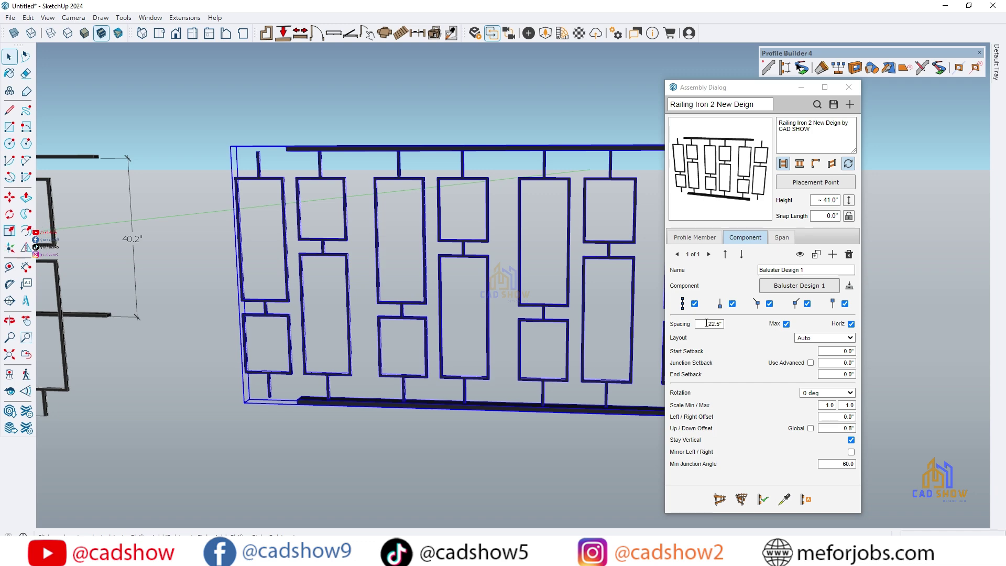
# Step: Build a new multi-corner railing run with the assembly, zigzagging across the open ground beyond the test run
pyautogui.scroll(-6, 365, 310)
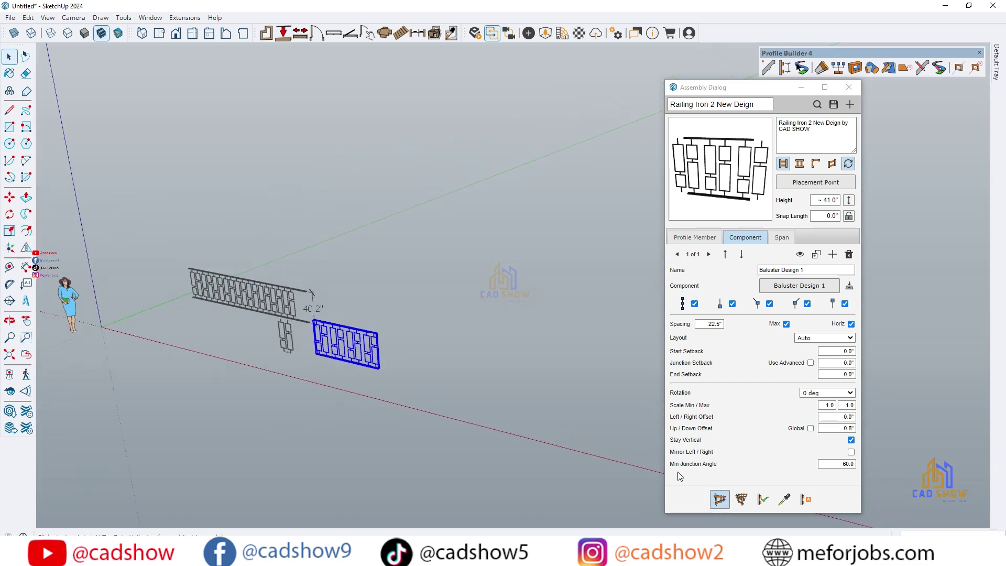
pyautogui.scroll(-4, 378, 334)
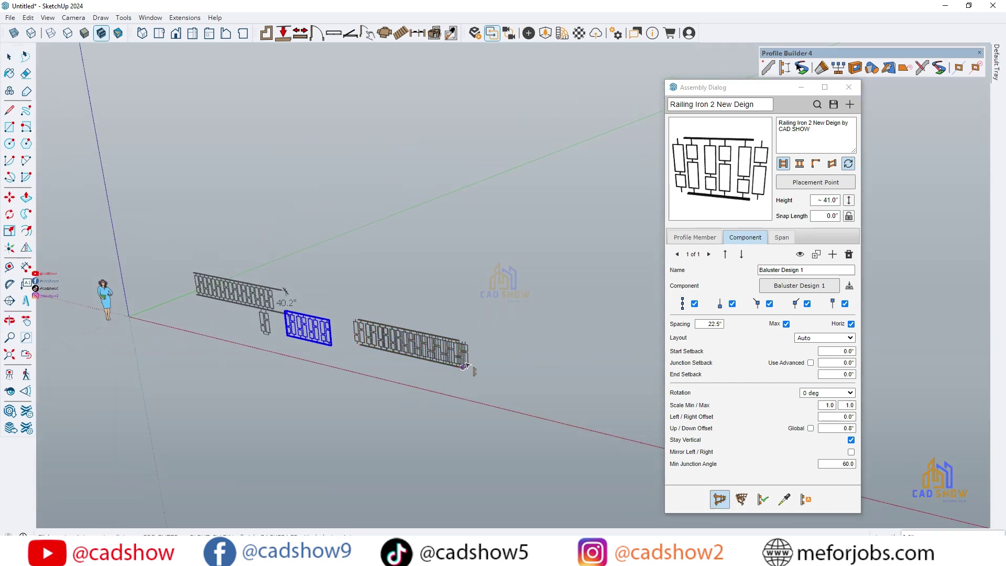
pyautogui.click(460, 362)
pyautogui.click(512, 314)
pyautogui.click(636, 334)
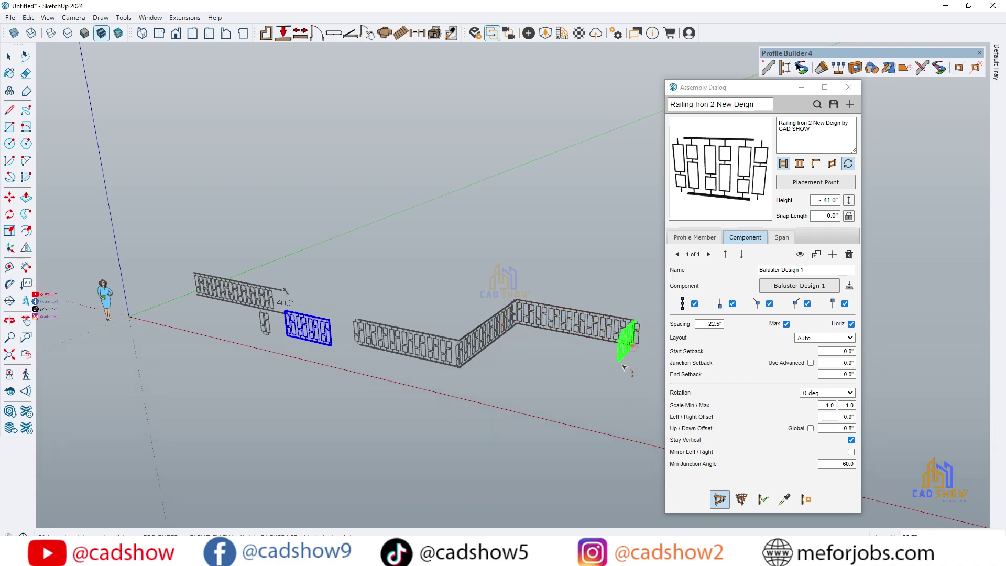
pyautogui.click(595, 403)
pyautogui.click(648, 411)
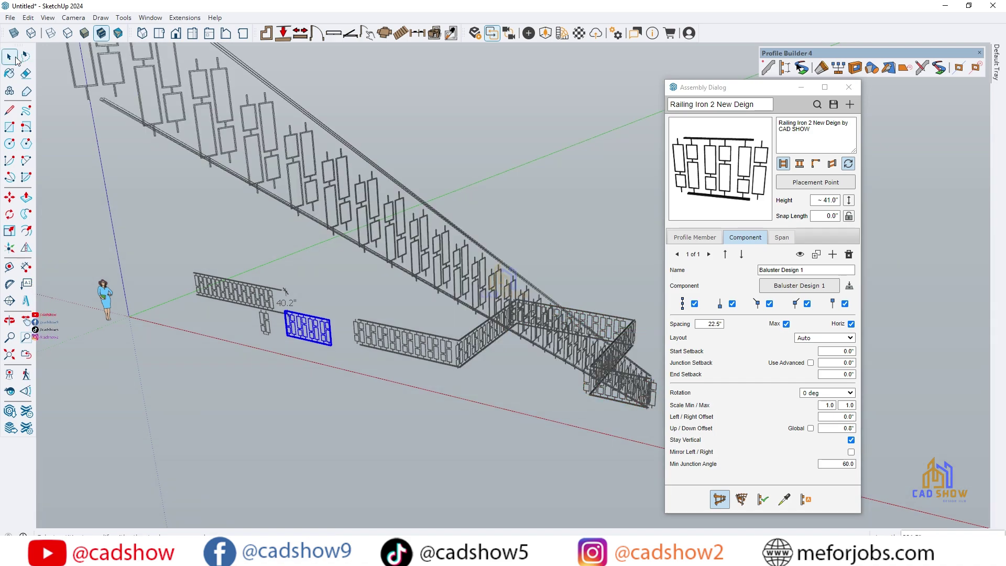
pyautogui.click(9, 56)
# Step: Set the baluster component's spacing to 22" and apply it to the multi-corner railing run
pyautogui.scroll(3, 453, 354)
pyautogui.scroll(3, 454, 354)
pyautogui.moveTo(454, 354); pyautogui.dragTo(513, 384, button='middle')
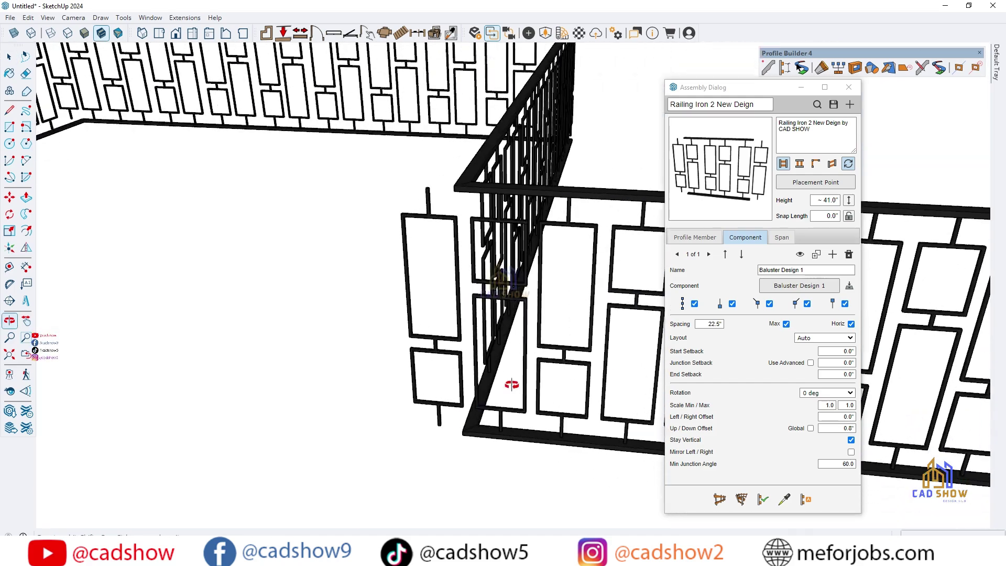
pyautogui.scroll(-4, 512, 367)
pyautogui.moveTo(552, 342); pyautogui.dragTo(472, 314, button='middle')
pyautogui.doubleClick(706, 323)
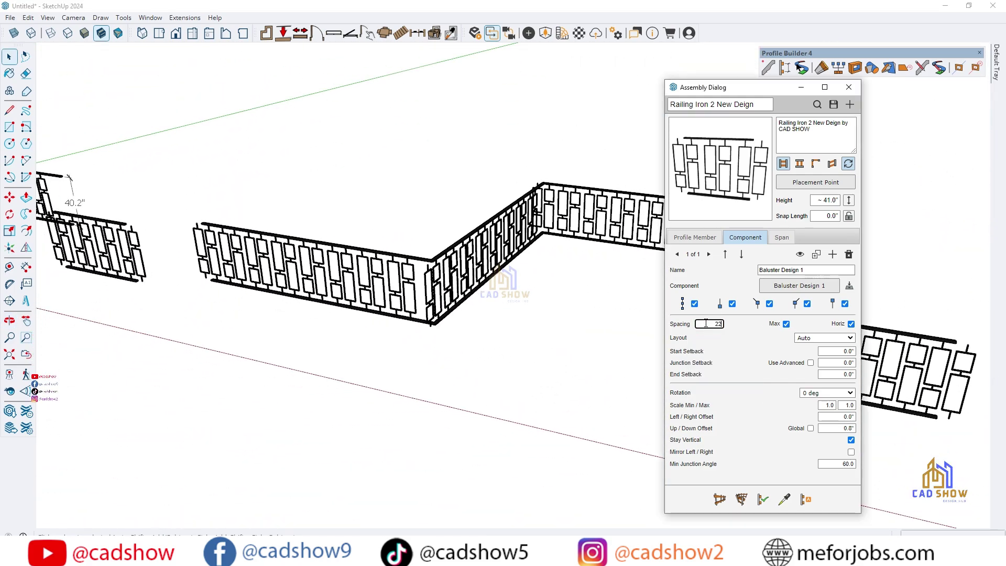
pyautogui.click(763, 499)
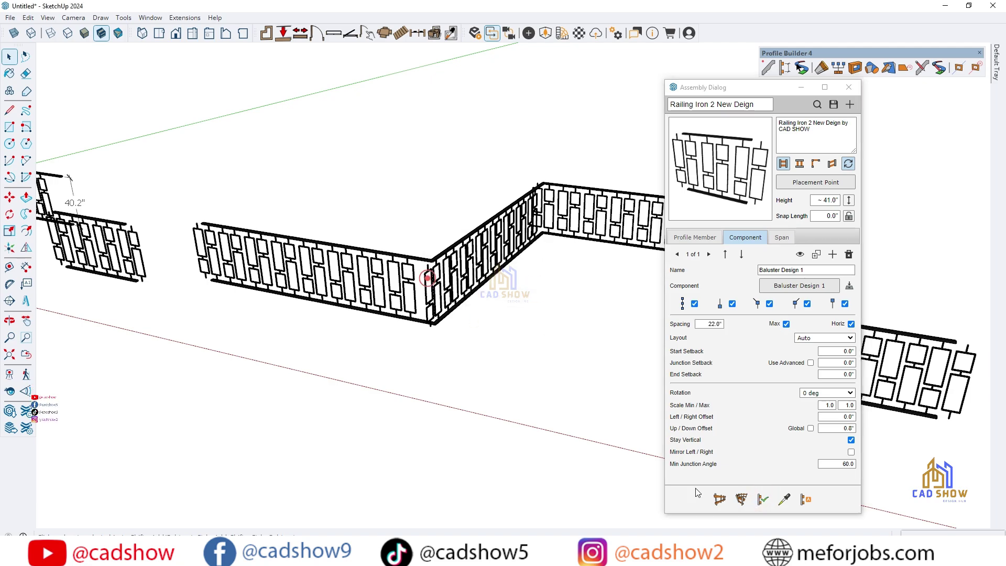
# Step: Examine the baluster placement along the rails, at the start and at the first corner of the multi-corner run
pyautogui.scroll(6, 400, 292)
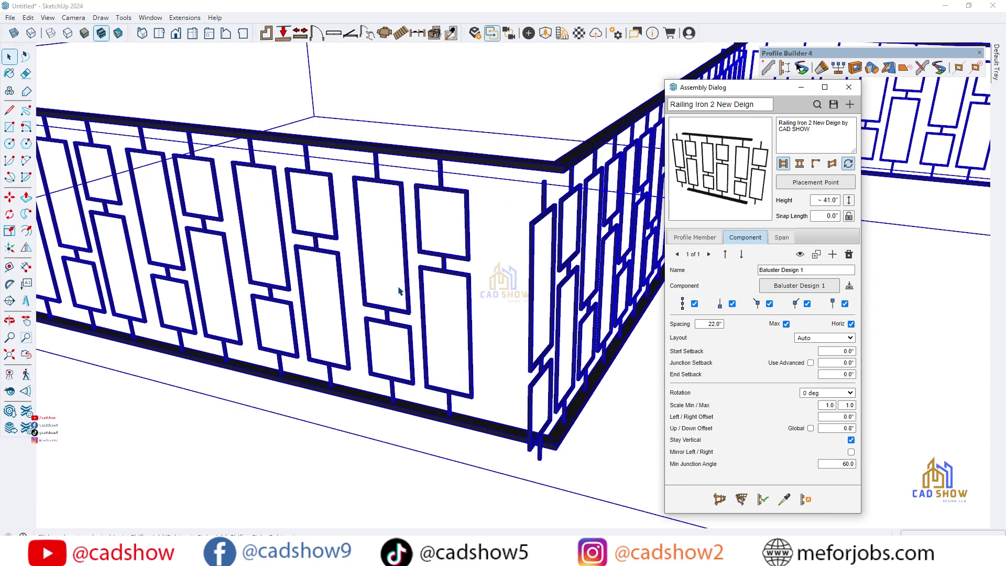
pyautogui.scroll(-5, 399, 292)
pyautogui.moveTo(399, 291); pyautogui.dragTo(371, 243, button='middle')
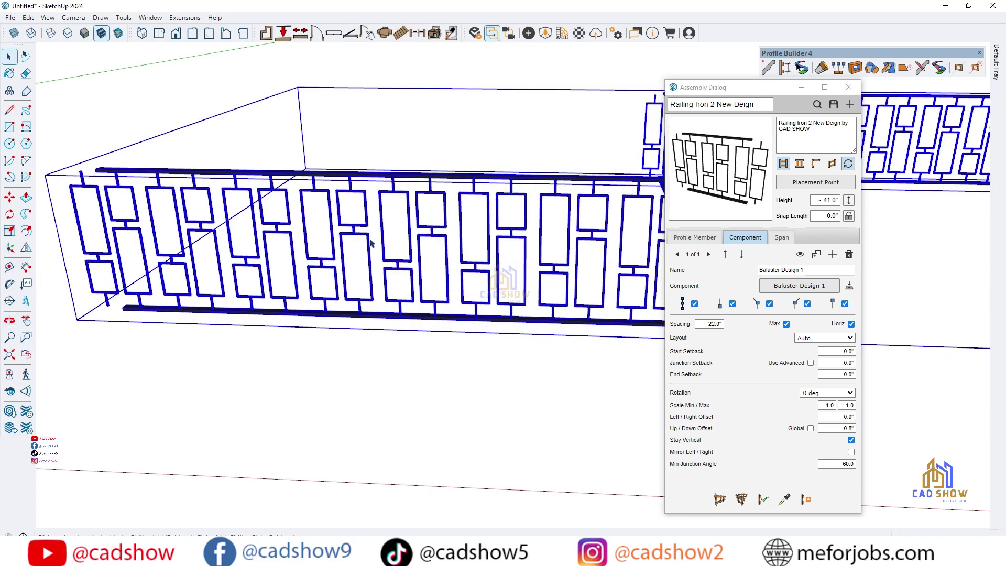
pyautogui.scroll(-3, 376, 359)
pyautogui.scroll(4, 637, 303)
pyautogui.moveTo(498, 332); pyautogui.dragTo(417, 346, button='middle')
pyautogui.scroll(-5, 507, 338)
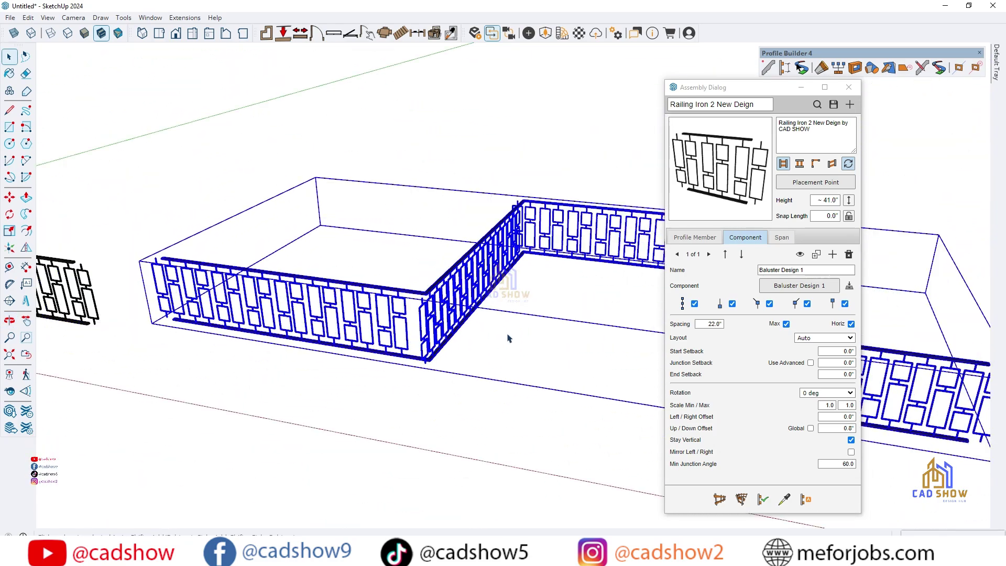
pyautogui.scroll(5, 218, 307)
pyautogui.scroll(-5, 265, 281)
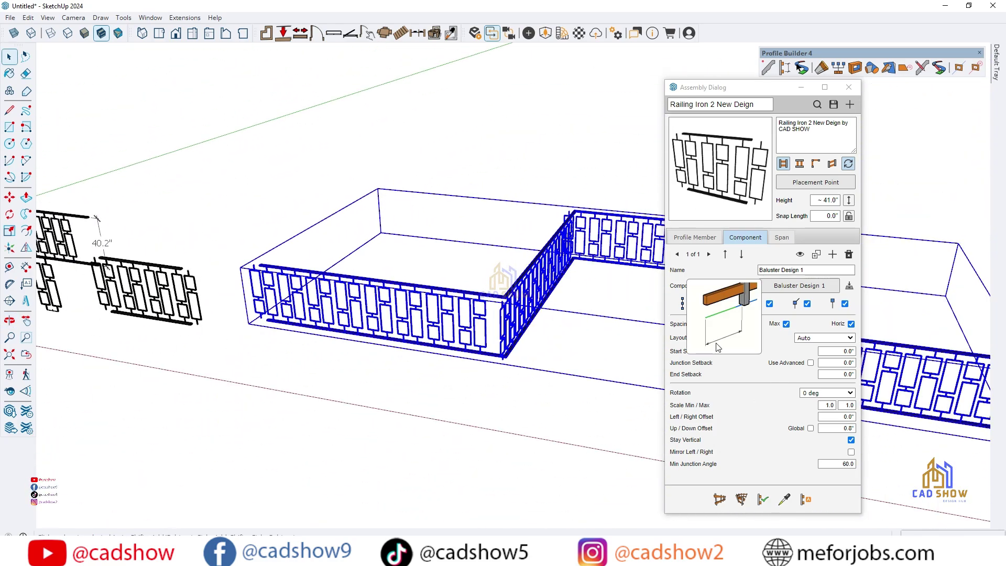
# Step: Set the baluster component's Start Setback and End Setback to 10.5" and apply them to the multi-corner run
pyautogui.click(839, 351)
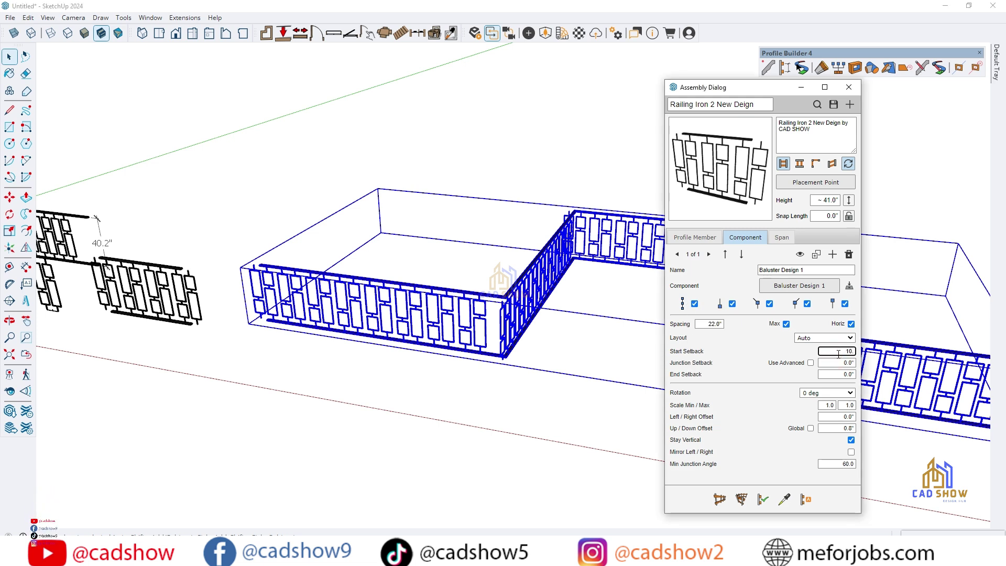
pyautogui.press('Return')
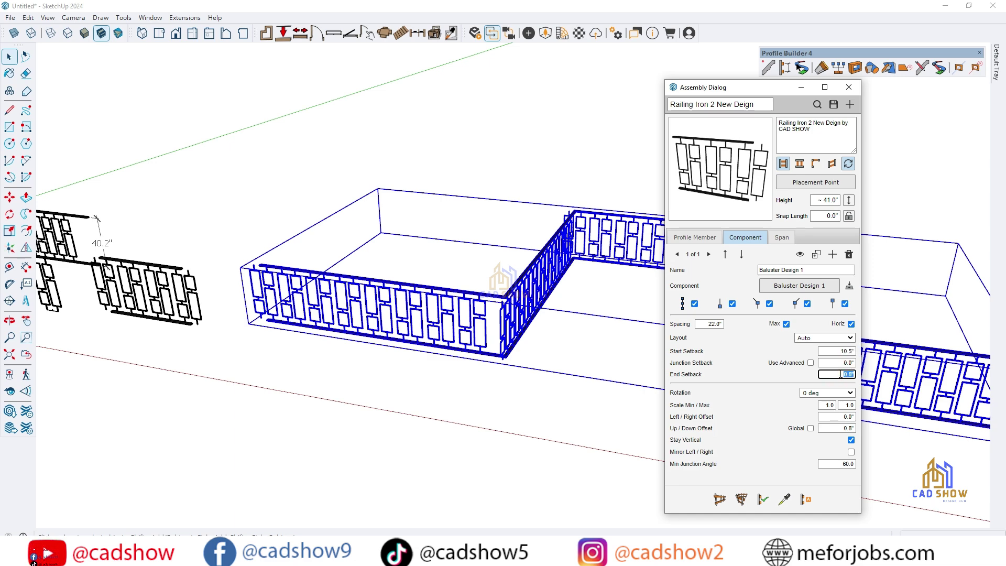
pyautogui.click(842, 375)
pyautogui.write('10.5')
pyautogui.press('Return')
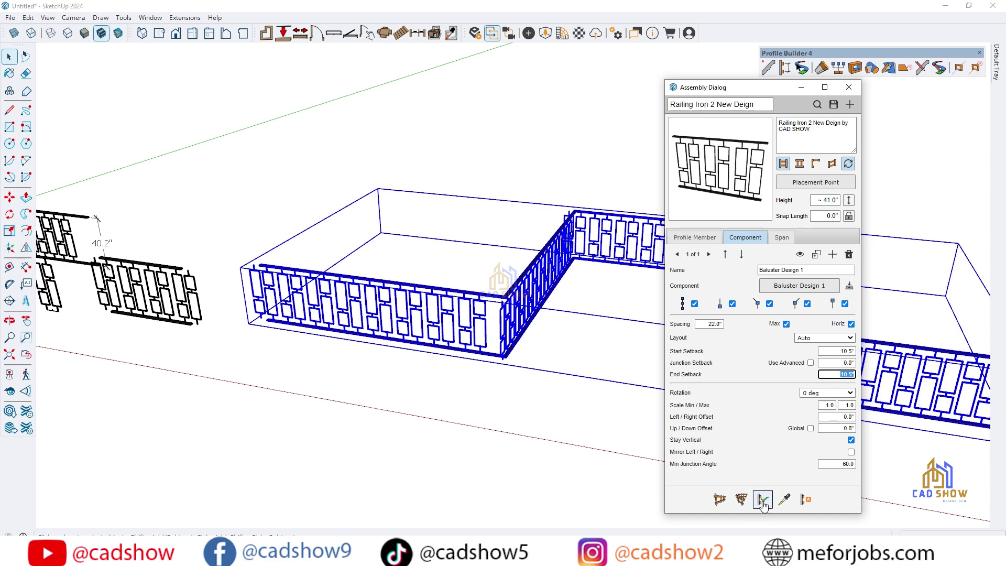
pyautogui.click(763, 500)
pyautogui.scroll(10, 272, 333)
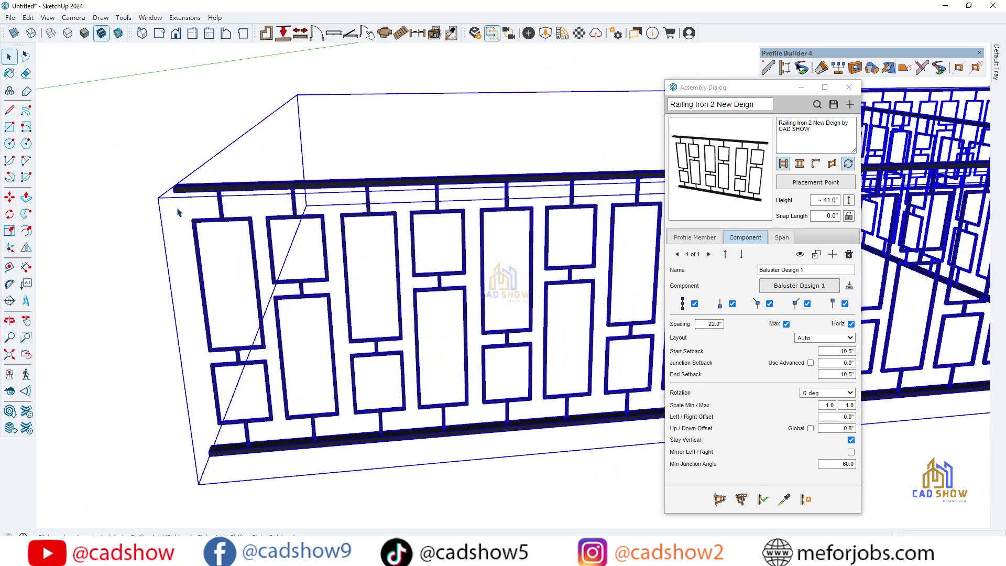
# Step: Examine the baluster placement at the start, corners and far end of the multi-corner run
pyautogui.scroll(-6, 177, 241)
pyautogui.scroll(3, 498, 262)
pyautogui.moveTo(498, 262); pyautogui.dragTo(267, 351, button='middle')
pyautogui.scroll(-2, 362, 298)
pyautogui.scroll(7, 492, 174)
pyautogui.moveTo(495, 176); pyautogui.dragTo(348, 272, button='middle')
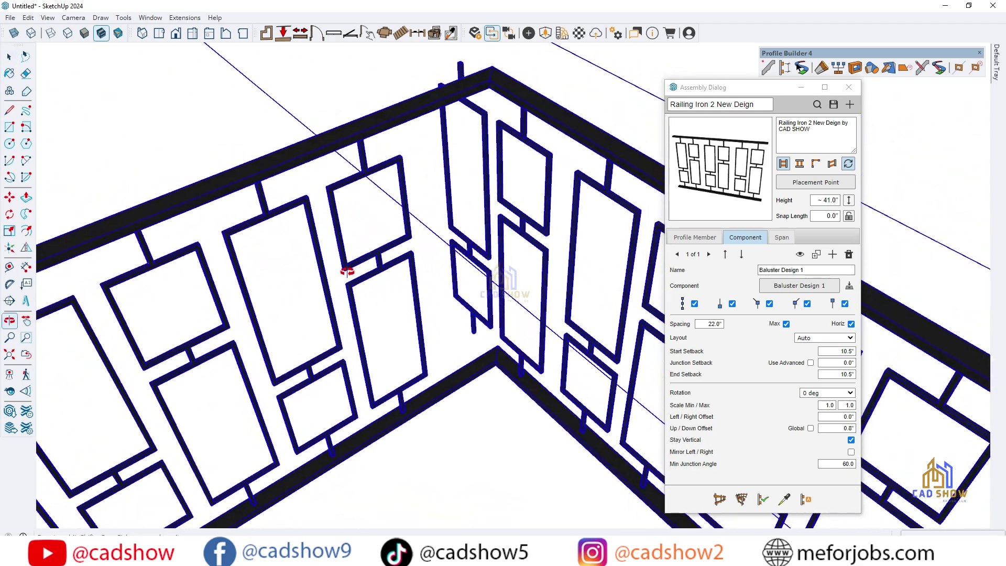
pyautogui.scroll(-9, 382, 243)
pyautogui.scroll(4, 529, 336)
pyautogui.scroll(-3, 529, 336)
pyautogui.moveTo(529, 388); pyautogui.dragTo(440, 385, button='middle')
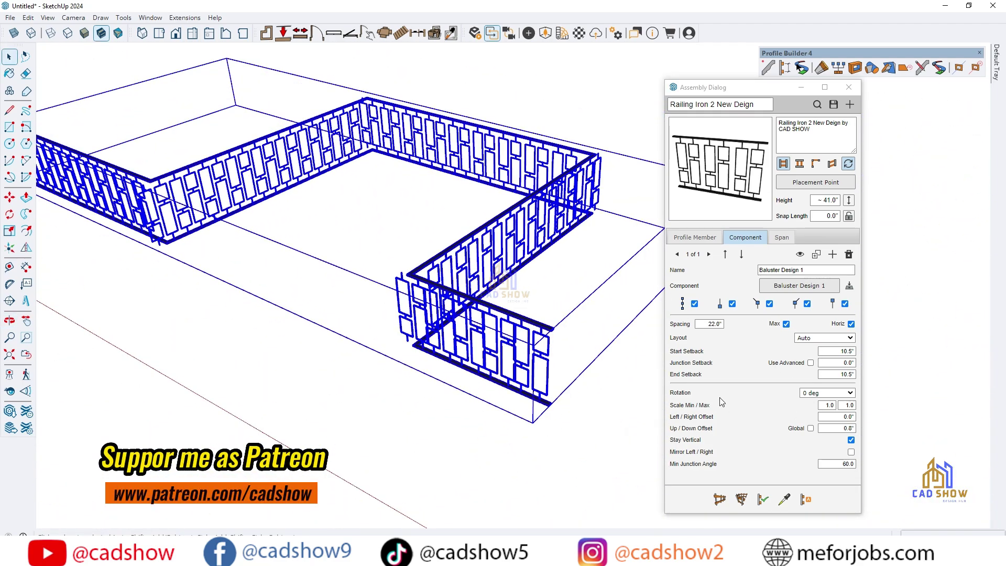
# Step: Enable advanced junction setbacks for the balusters, set all four pre/post left and right values to 10.5", and apply them to the run
pyautogui.click(810, 363)
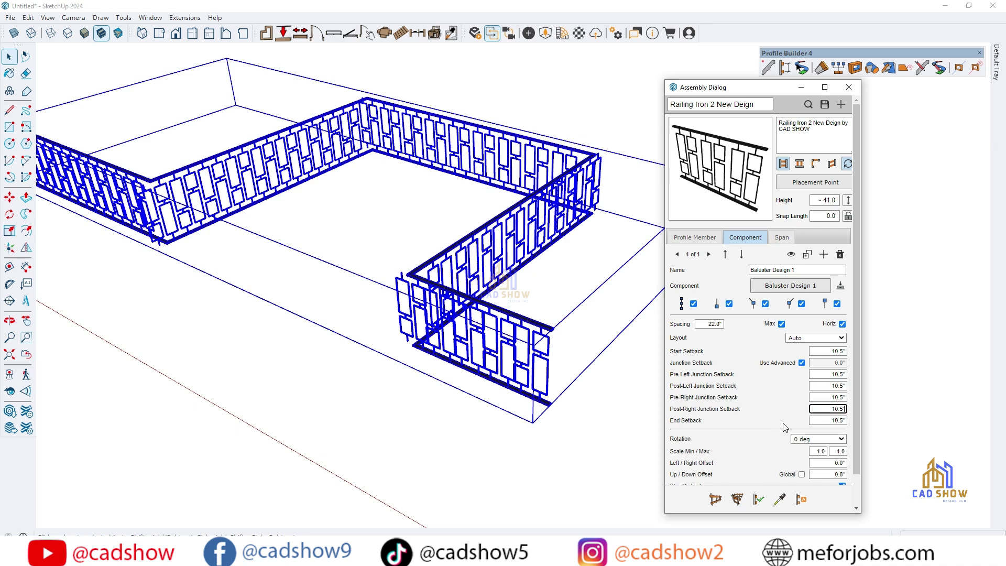
pyautogui.click(758, 502)
pyautogui.scroll(1, 422, 294)
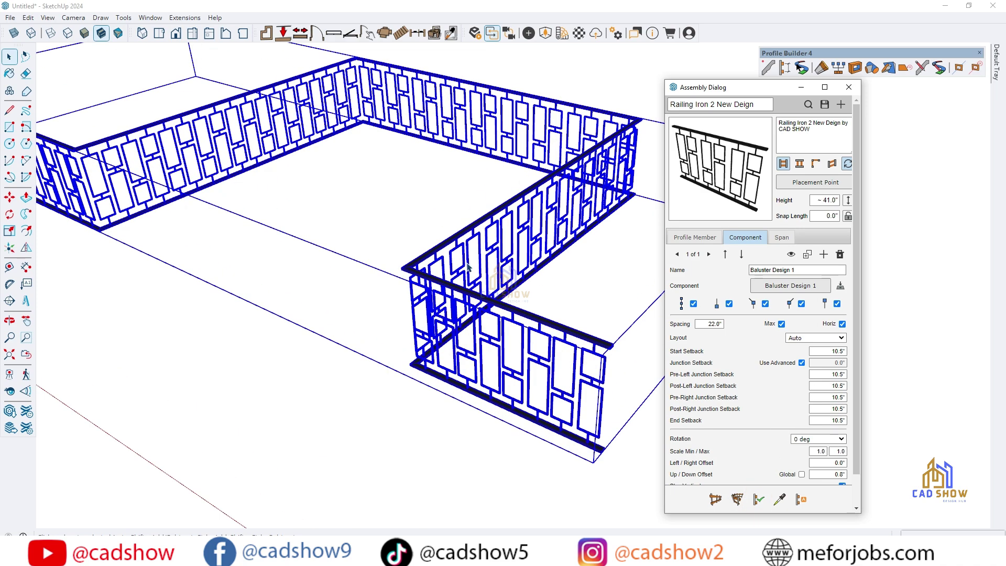
# Step: Examine how the balusters meet each corner and how evenly they are spaced along the multi-corner run
pyautogui.scroll(-1, 466, 264)
pyautogui.moveTo(465, 264); pyautogui.dragTo(536, 366, button='middle')
pyautogui.scroll(2, 535, 351)
pyautogui.moveTo(535, 367); pyautogui.dragTo(289, 381)
pyautogui.moveTo(289, 381); pyautogui.dragTo(318, 333, button='middle')
pyautogui.scroll(3, 318, 333)
pyautogui.moveTo(599, 392); pyautogui.dragTo(139, 335, button='middle')
pyautogui.scroll(-4, 263, 297)
pyautogui.scroll(5, 468, 235)
pyautogui.scroll(-5, 469, 236)
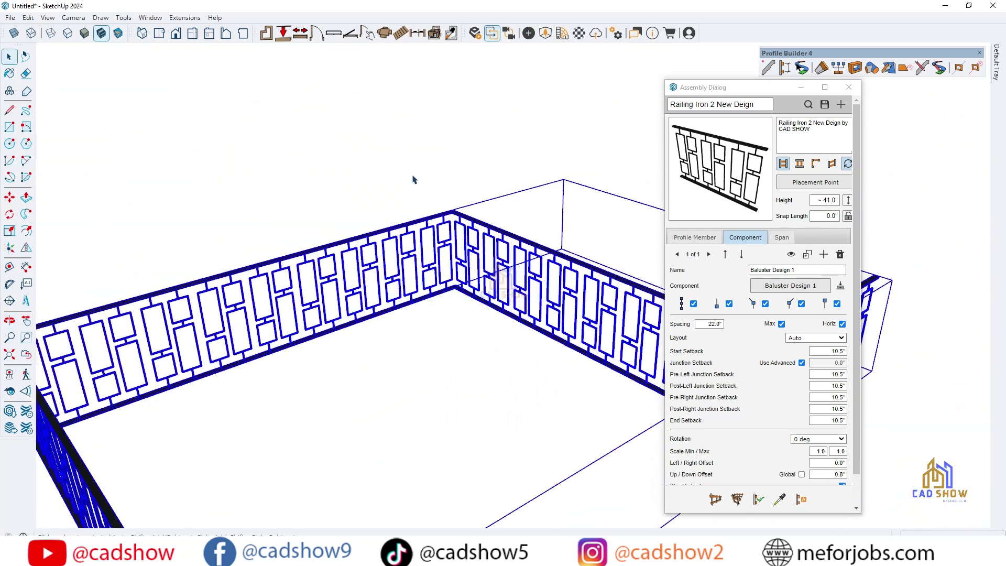
# Step: Build another multi-corner railing run with the assembly on the open ground in front of the first, and check its corners
pyautogui.moveTo(413, 180); pyautogui.dragTo(40, 148, button='middle')
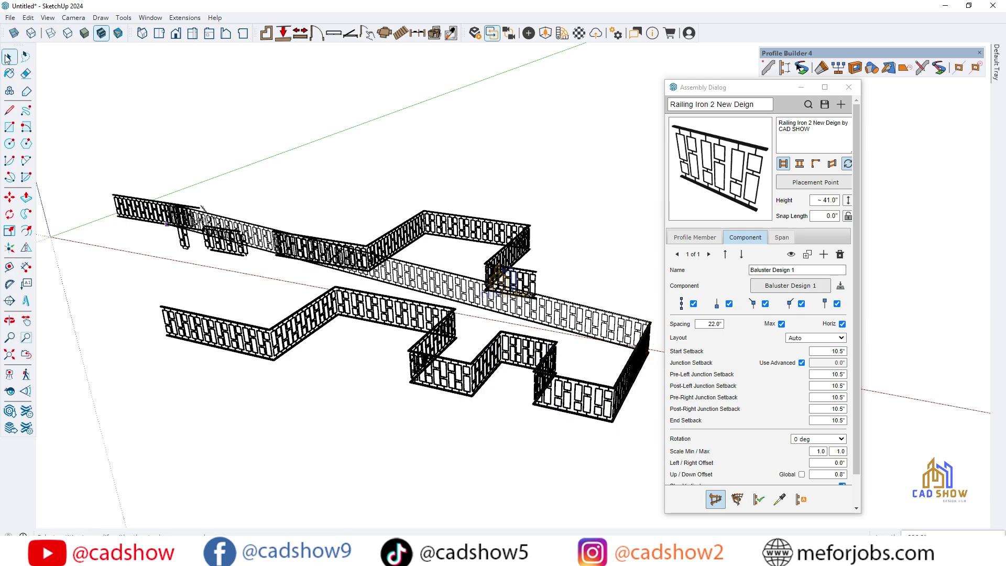
pyautogui.scroll(10, 482, 382)
pyautogui.moveTo(489, 383); pyautogui.dragTo(208, 245, button='middle')
pyautogui.scroll(-4, 208, 245)
pyautogui.scroll(-5, 209, 246)
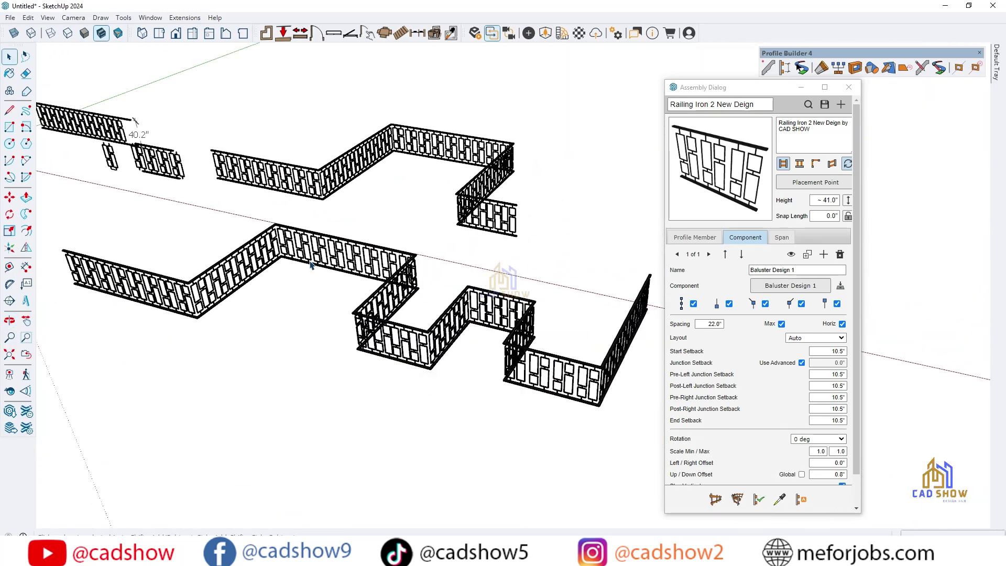
# Step: Draw an arc on the open ground beyond the multi-corner runs and build the railing assembly along it
pyautogui.scroll(-2, 764, 455)
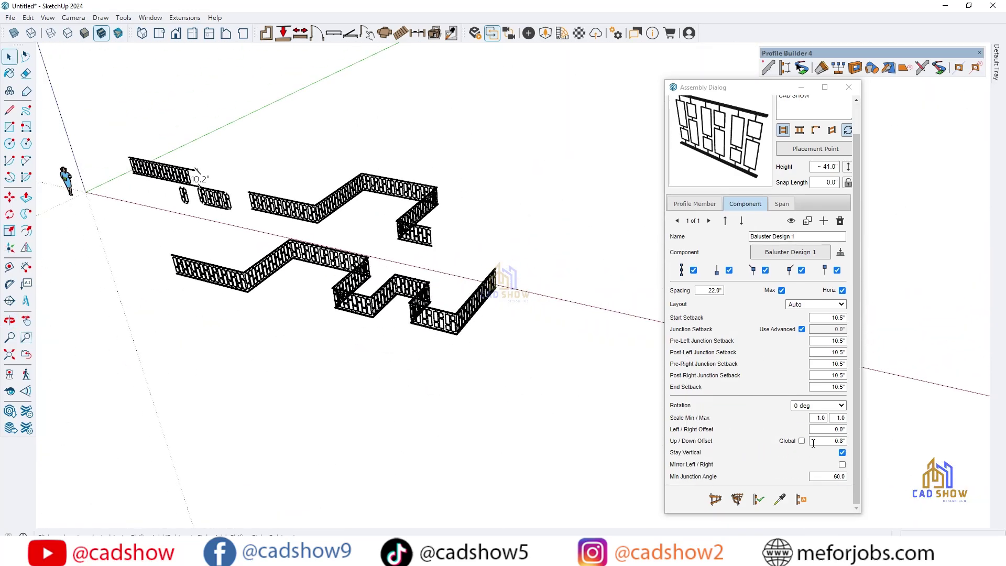
pyautogui.scroll(-2, 227, 409)
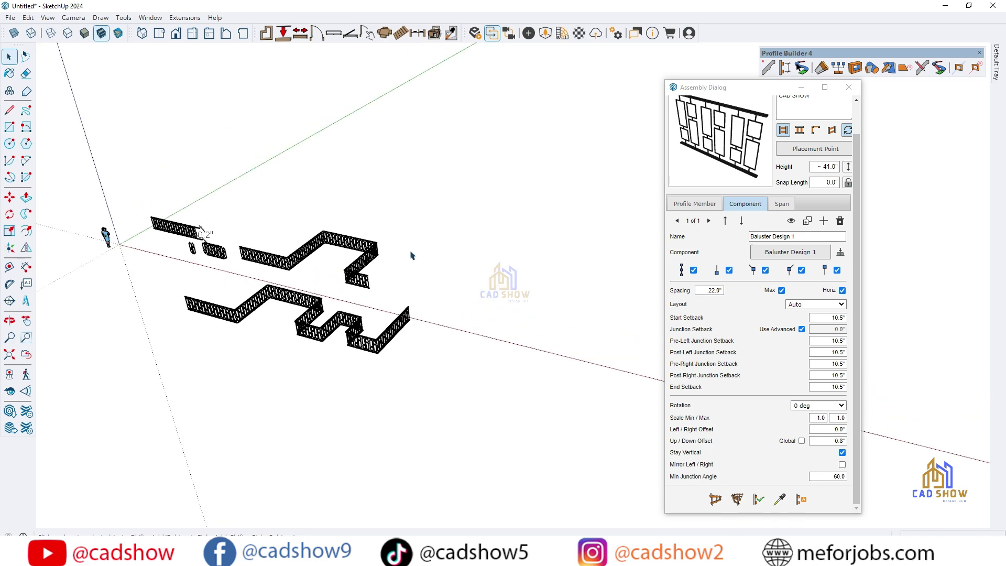
pyautogui.scroll(2, 413, 256)
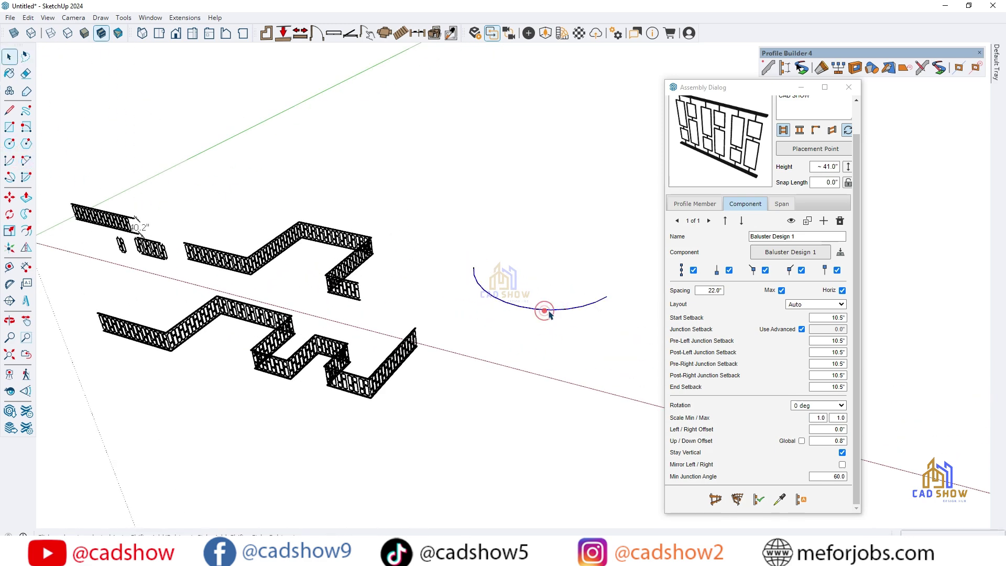
pyautogui.click(738, 500)
pyautogui.scroll(7, 552, 292)
pyautogui.moveTo(517, 297); pyautogui.dragTo(368, 209, button='middle')
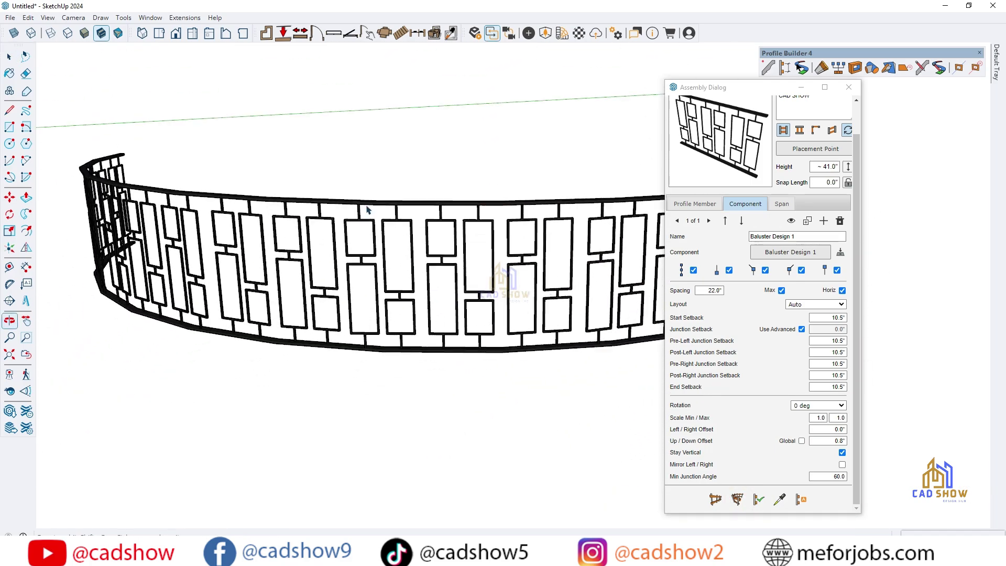
# Step: Draw a second, larger arc beside the curved railing and build the assembly along that path
pyautogui.scroll(-3, 368, 210)
pyautogui.moveTo(265, 307); pyautogui.dragTo(283, 335, button='middle')
pyautogui.scroll(-3, 383, 337)
pyautogui.scroll(-2, 283, 336)
pyautogui.click(24, 164)
pyautogui.scroll(-2, 232, 333)
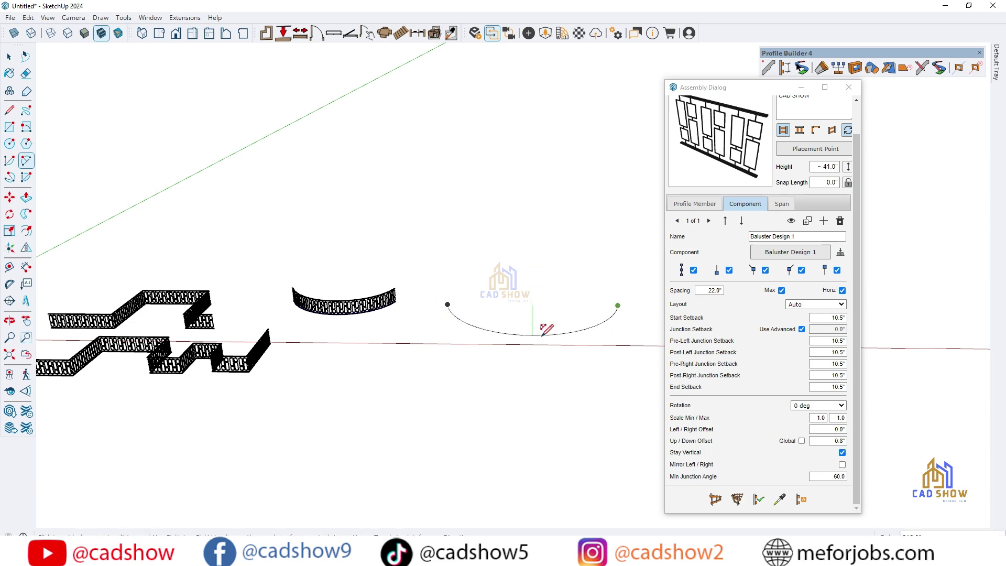
pyautogui.moveTo(582, 332); pyautogui.dragTo(550, 315, button='middle')
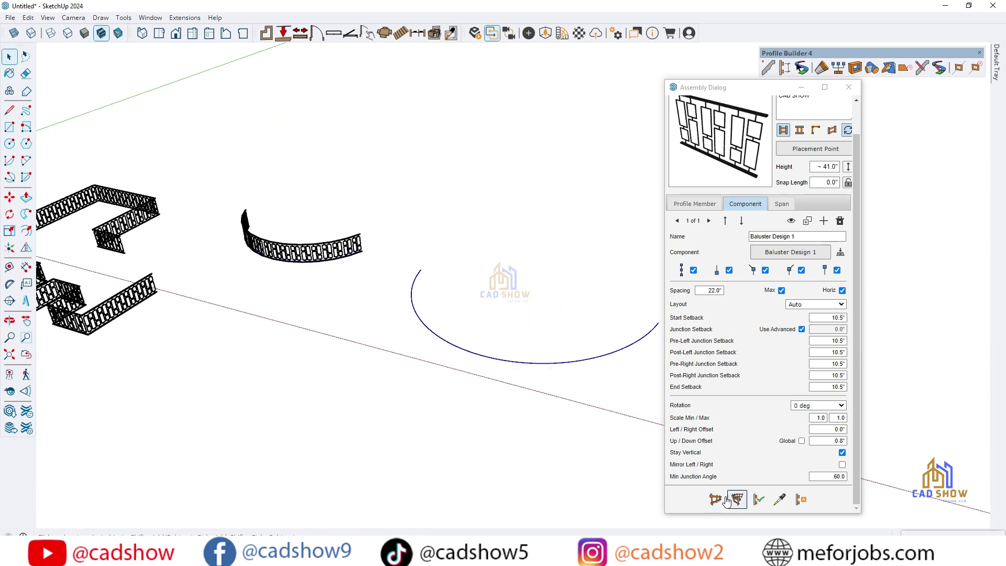
# Step: Examine the rails and baluster spacing along the larger curved railing
pyautogui.scroll(5, 500, 321)
pyautogui.moveTo(483, 377); pyautogui.dragTo(443, 355, button='middle')
pyautogui.scroll(-5, 288, 339)
pyautogui.scroll(4, 438, 335)
pyautogui.scroll(4, 598, 358)
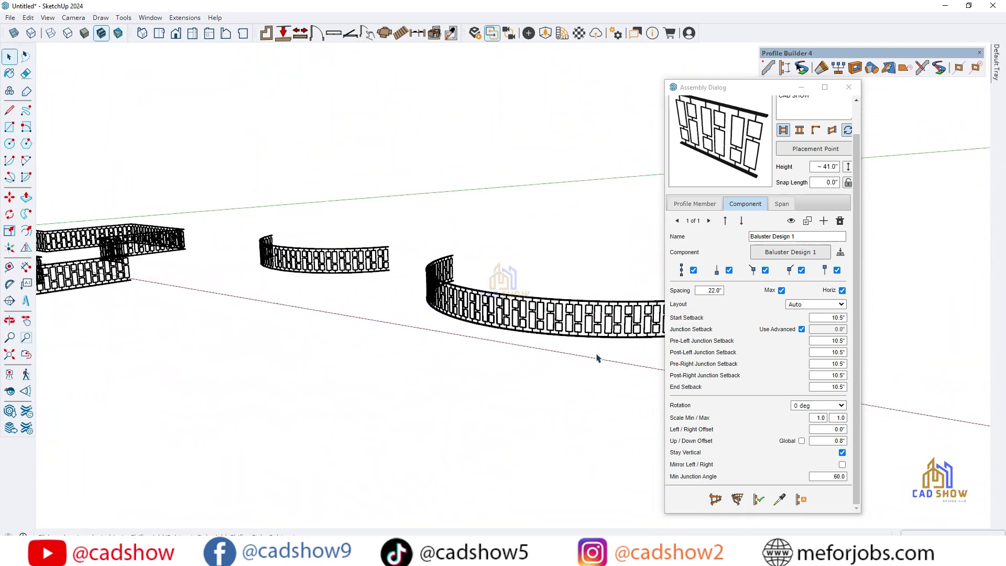
pyautogui.moveTo(598, 358); pyautogui.dragTo(344, 307, button='middle')
pyautogui.scroll(-4, 388, 331)
# Step: Save the assembly as Railing Iron 2 New Deign by CAD SHOW in the Profile Builder 80+ Assembly by CAD SHOW folder
pyautogui.moveTo(750, 86); pyautogui.dragTo(814, 108)
pyautogui.scroll(1, 823, 217)
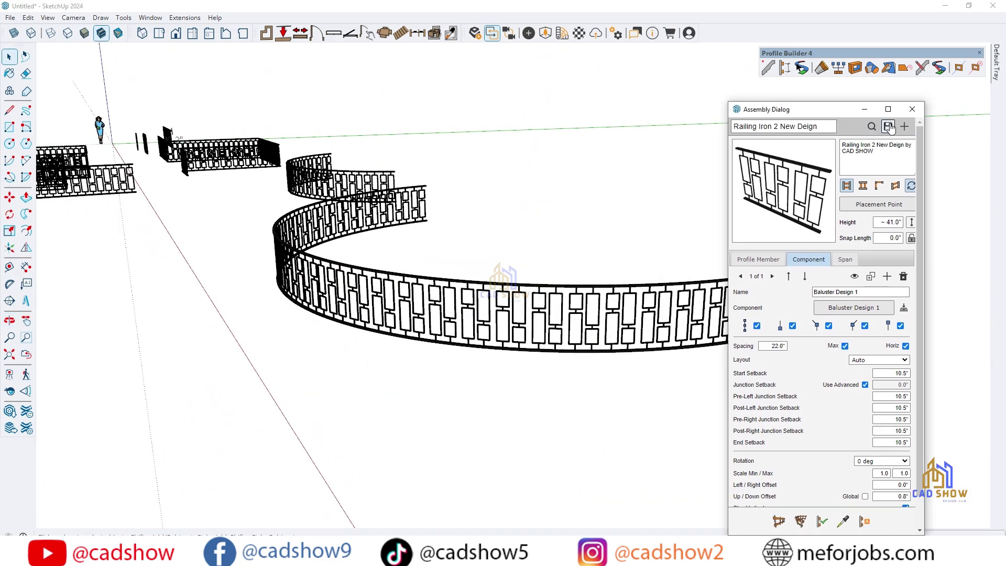
pyautogui.click(890, 128)
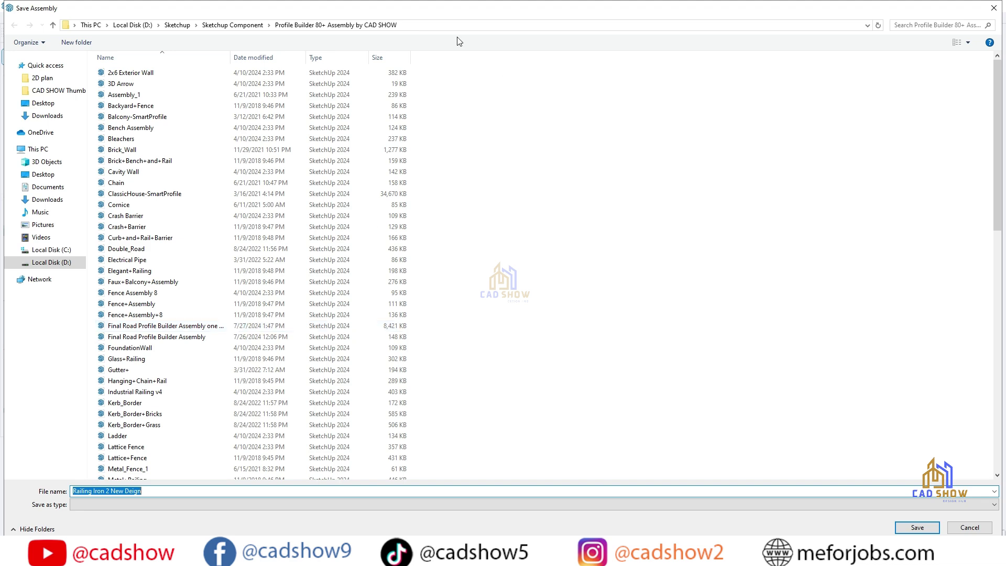
pyautogui.scroll(-19, 234, 425)
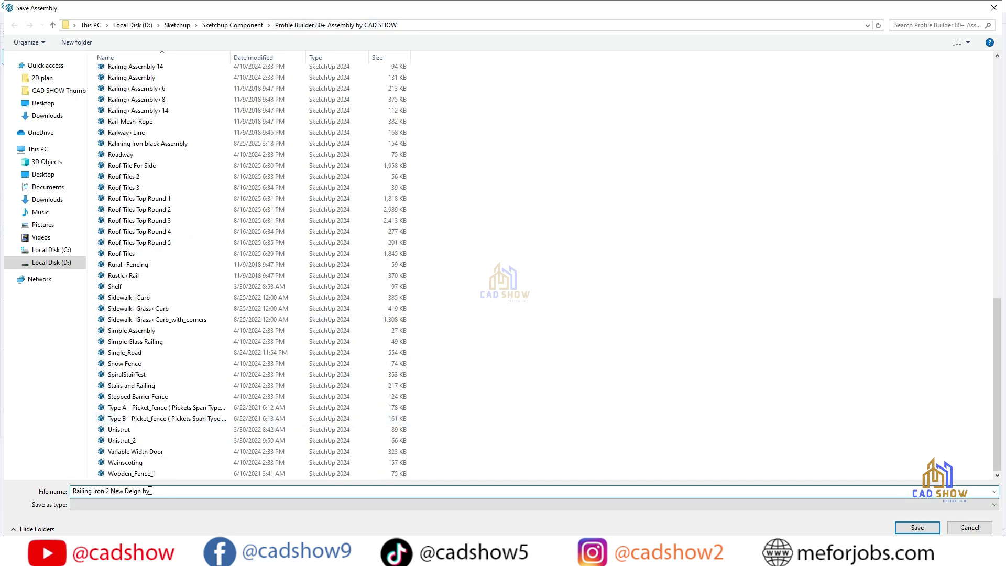
pyautogui.click(917, 527)
# Step: Start a new blank assembly with an empty area of the model in view
pyautogui.scroll(-5, 370, 292)
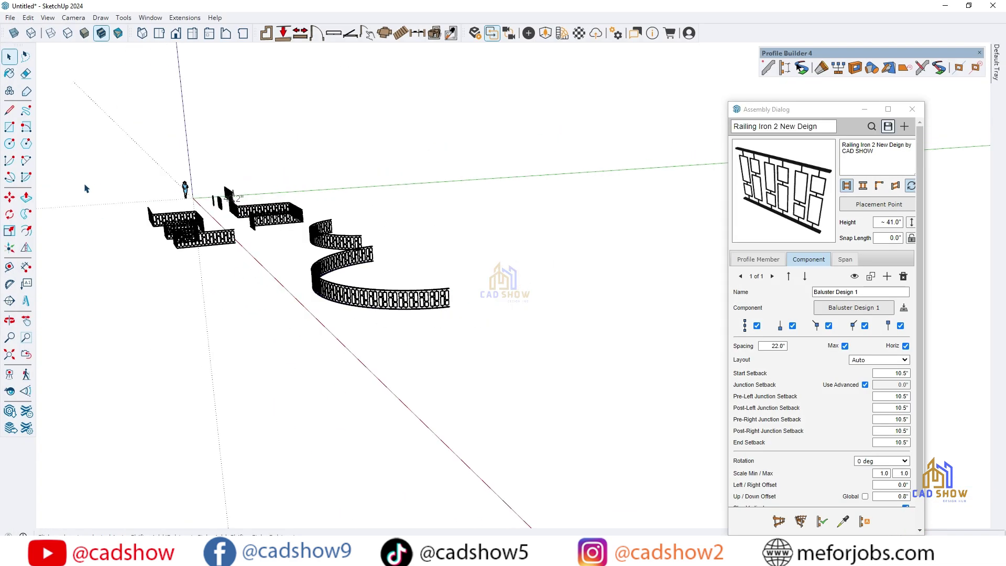
pyautogui.moveTo(505, 390); pyautogui.dragTo(509, 391)
pyautogui.moveTo(512, 393); pyautogui.dragTo(445, 330, button='middle')
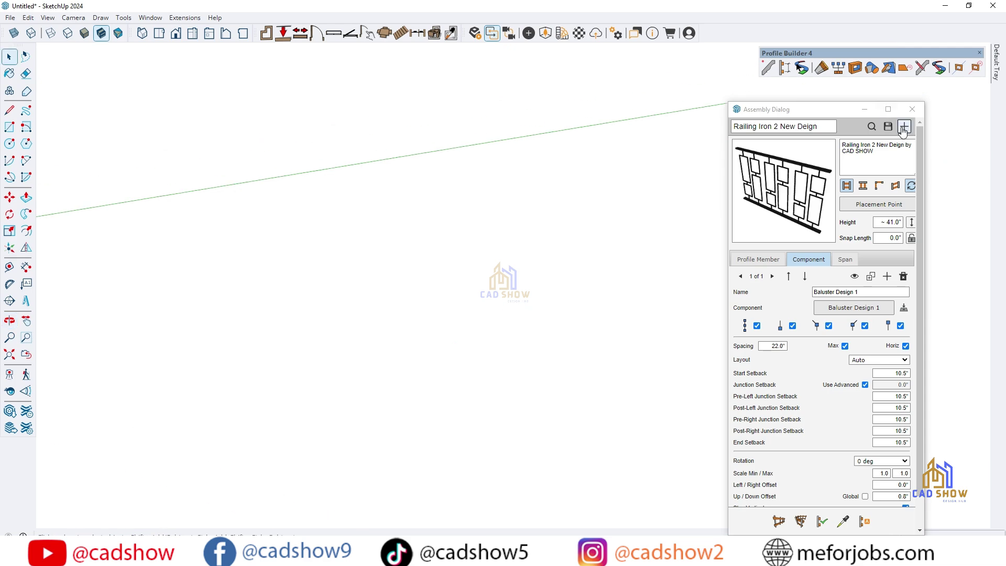
pyautogui.click(904, 127)
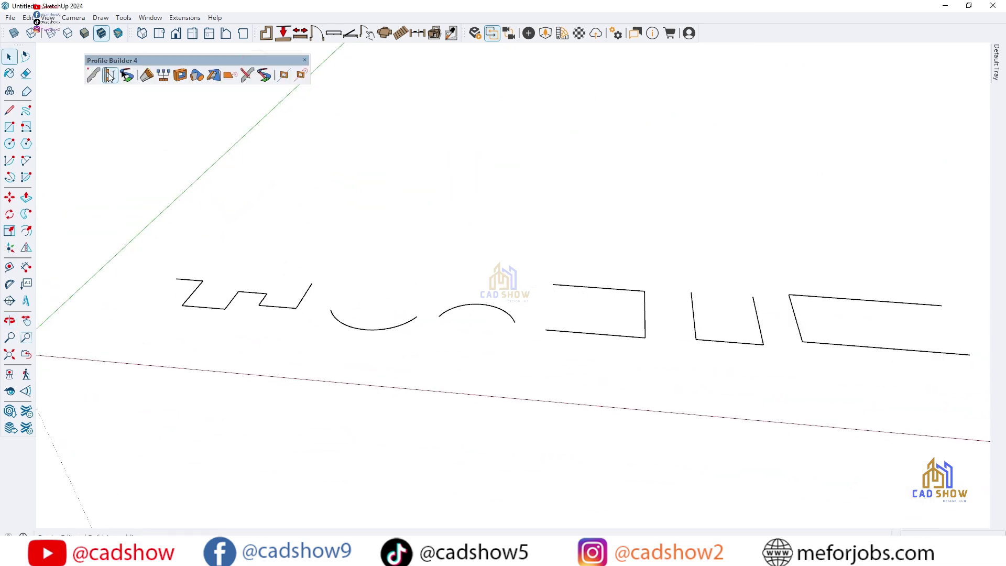
# Step: Load the saved Railing Iron 2 New Deign by CAD SHOW assembly from the assembly library
pyautogui.click(110, 76)
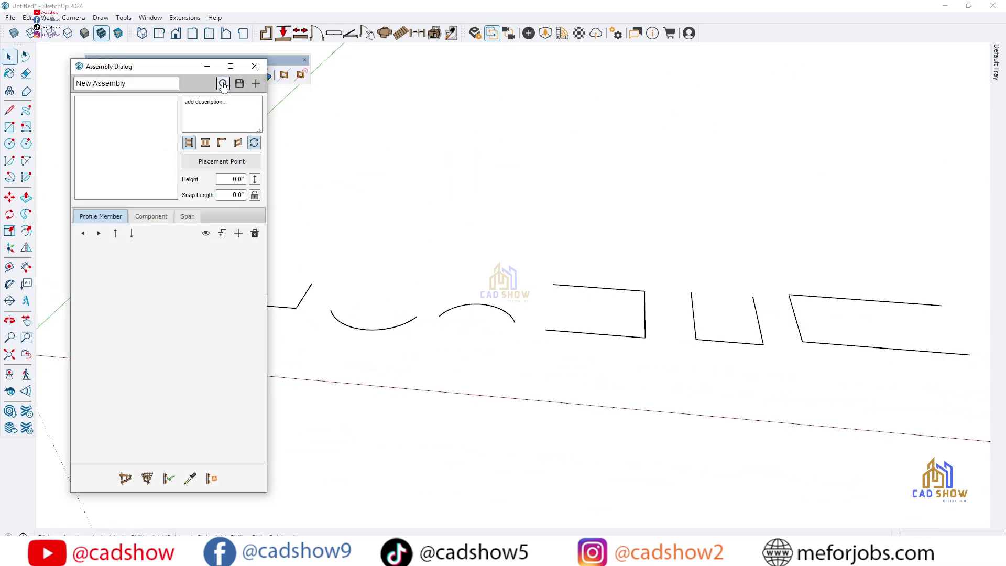
pyautogui.click(224, 84)
pyautogui.scroll(-10, 488, 229)
pyautogui.scroll(8, 487, 238)
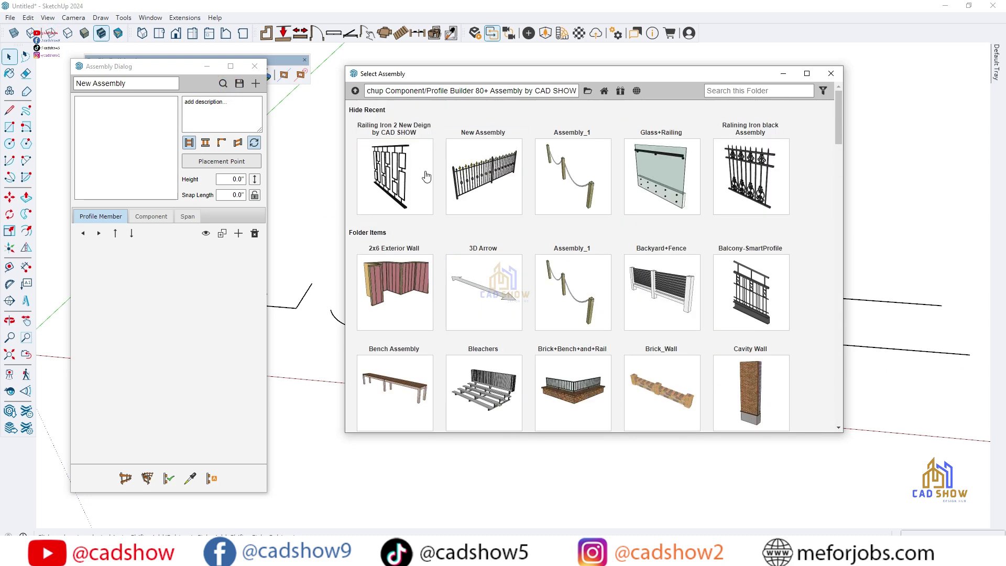
pyautogui.click(400, 168)
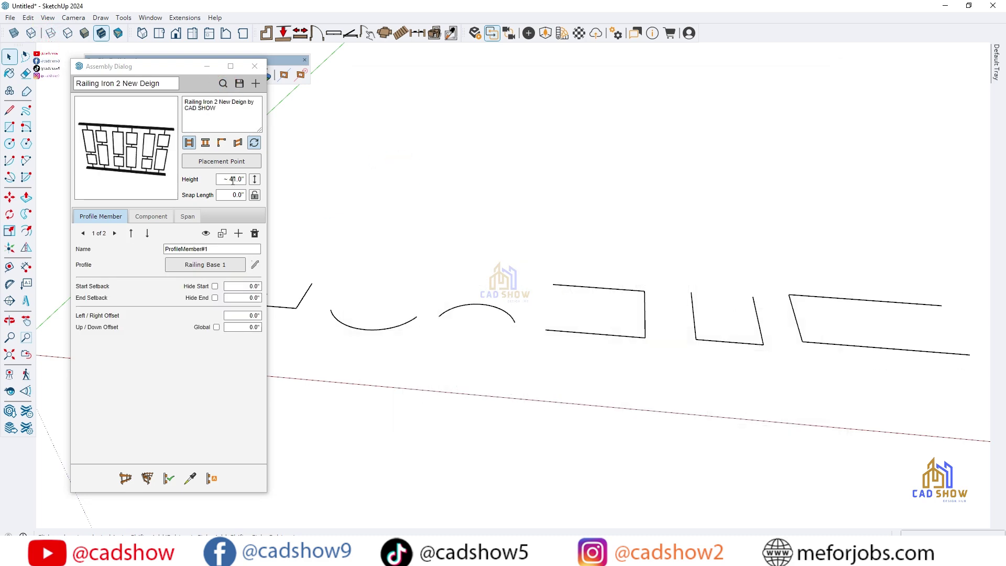
# Step: Build the loaded railing assembly along the zigzag path, following each of its corners to the end
pyautogui.scroll(5, 564, 396)
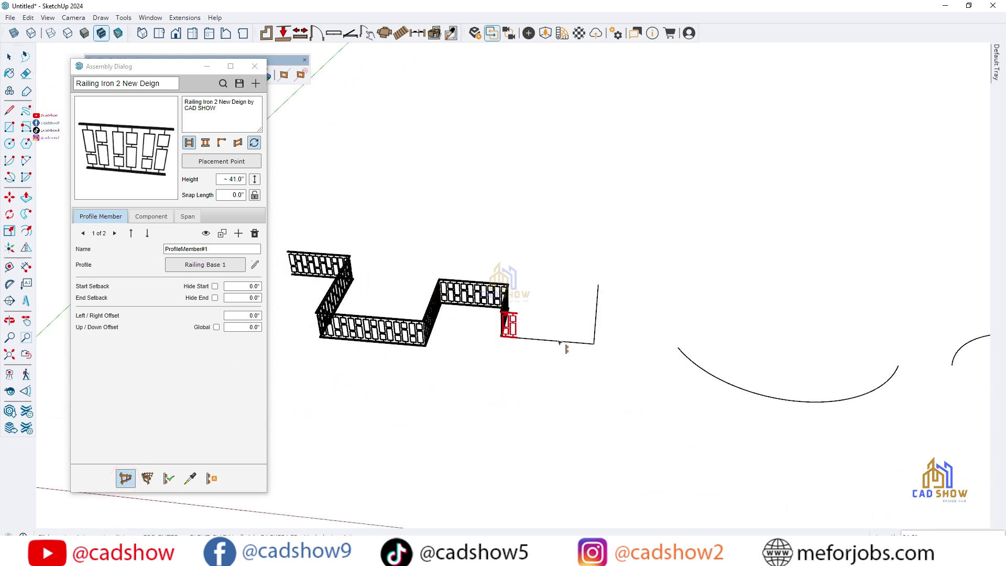
pyautogui.press('Escape')
pyautogui.moveTo(498, 332); pyautogui.dragTo(391, 323, button='middle')
pyautogui.scroll(5, 389, 328)
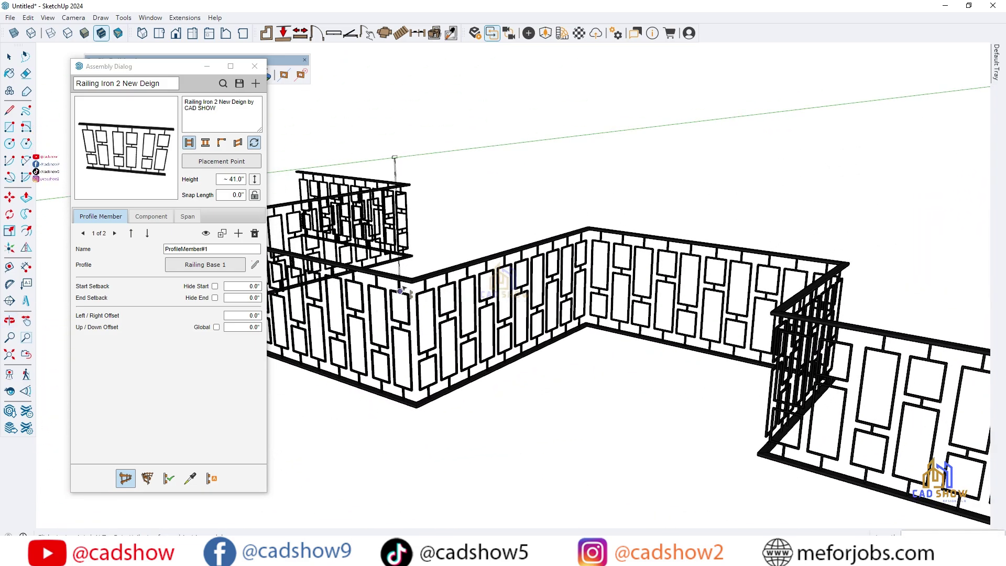
pyautogui.scroll(-5, 389, 321)
pyautogui.moveTo(744, 474); pyautogui.dragTo(665, 466, button='middle')
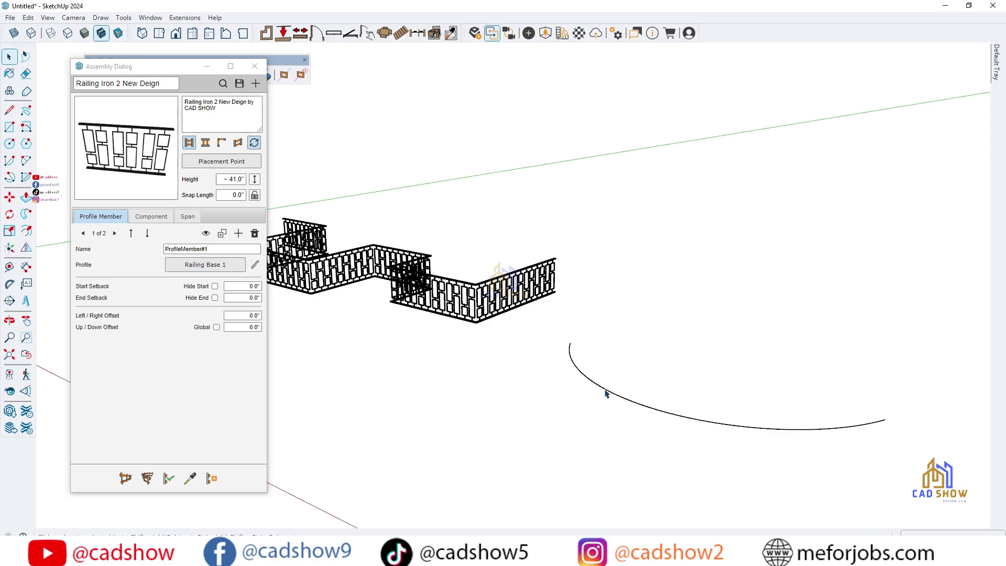
# Step: Build the railing assembly along the first arc next to the zigzag railing
pyautogui.click(148, 479)
pyautogui.scroll(3, 681, 404)
pyautogui.moveTo(681, 404); pyautogui.dragTo(572, 426, button='middle')
pyautogui.scroll(-5, 371, 367)
pyautogui.moveTo(726, 462); pyautogui.dragTo(697, 418, button='middle')
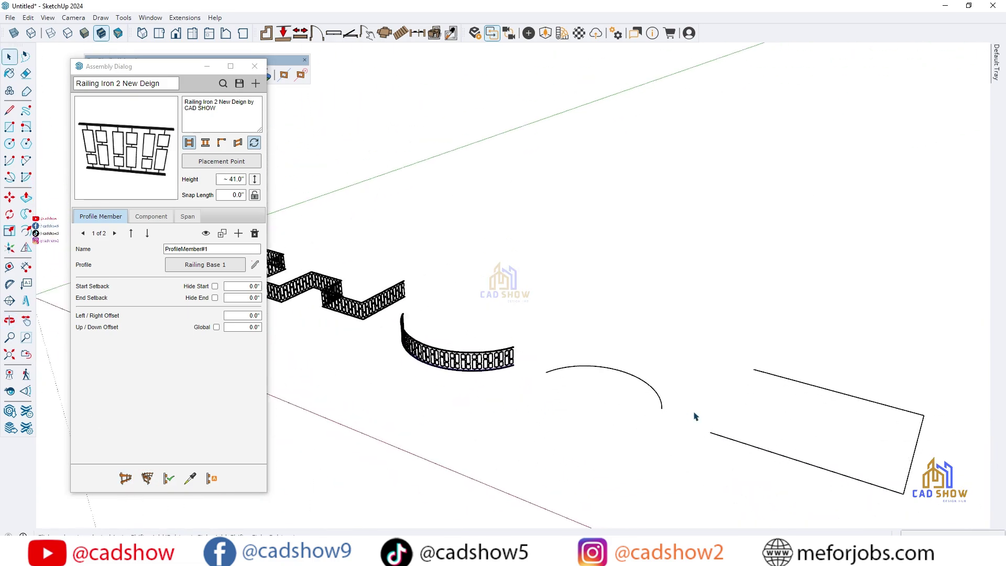
# Step: Build the railing assembly along the second arc and check its balusters up close
pyautogui.scroll(4, 660, 404)
pyautogui.click(148, 479)
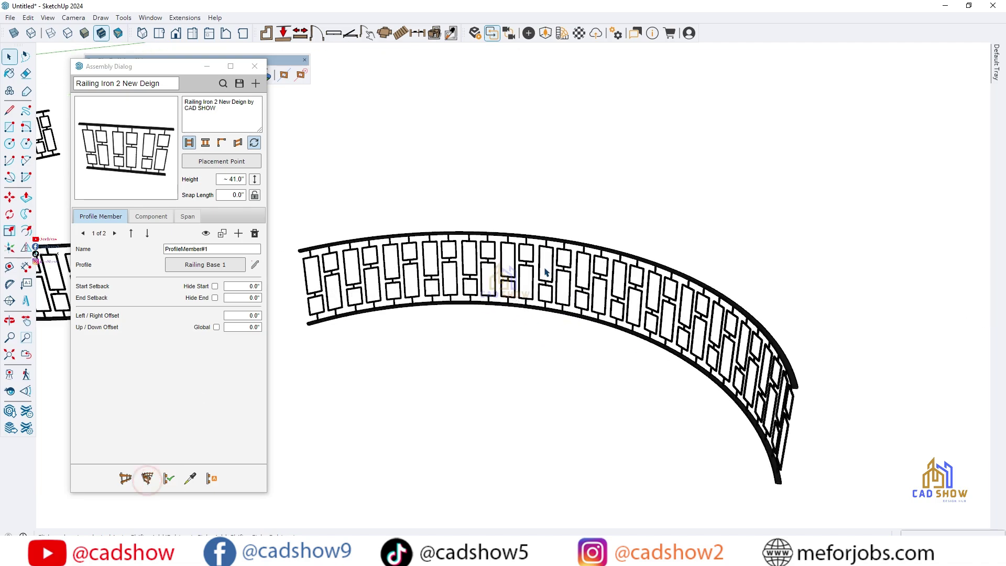
pyautogui.scroll(5, 704, 452)
pyautogui.moveTo(704, 452); pyautogui.dragTo(370, 285, button='middle')
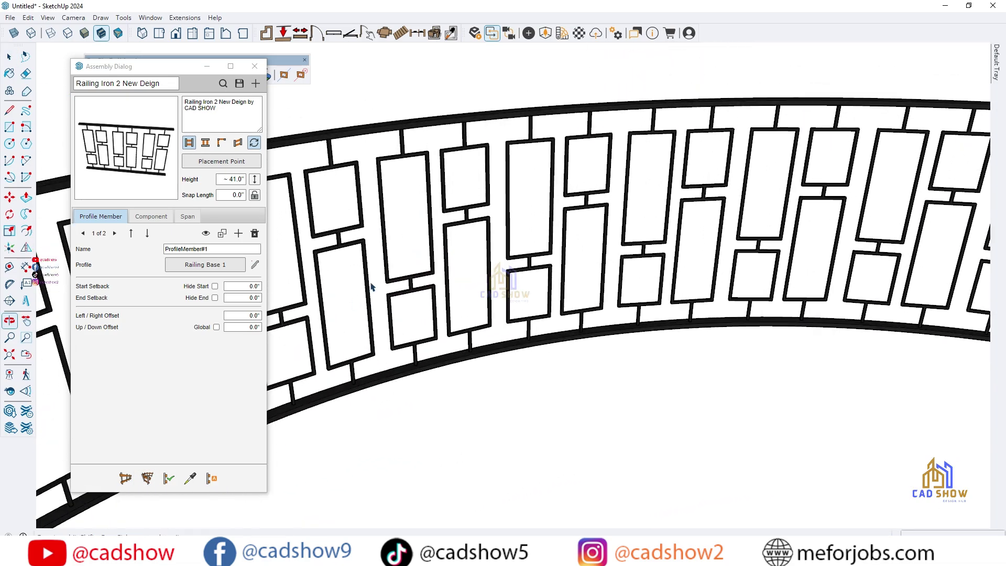
pyautogui.scroll(-5, 370, 285)
pyautogui.moveTo(506, 283); pyautogui.dragTo(559, 412, button='middle')
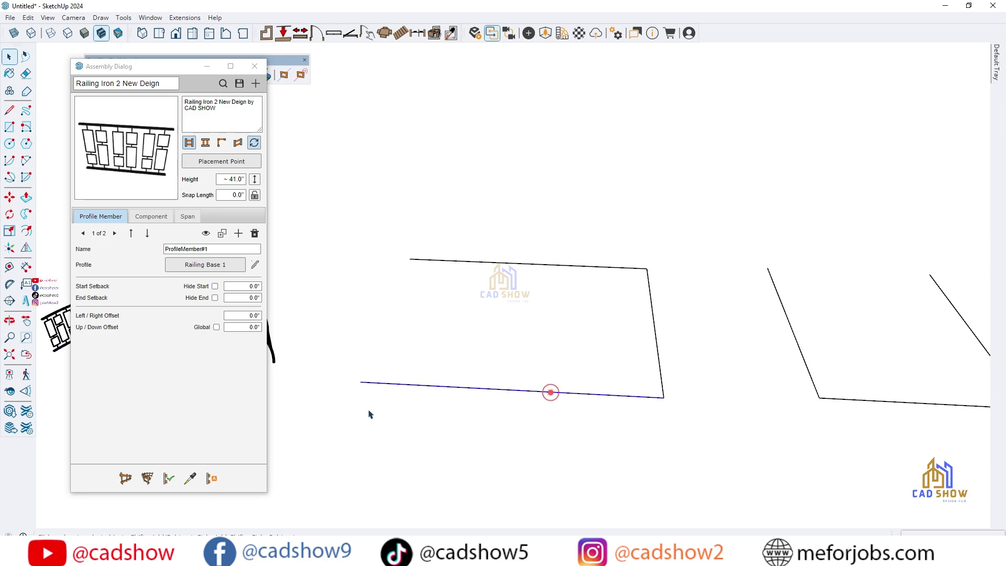
# Step: Build the railing assembly along the first three-sided path beyond the arcs, undoing the first attempt
pyautogui.click(147, 479)
pyautogui.hotkey('ctrl', 'z')
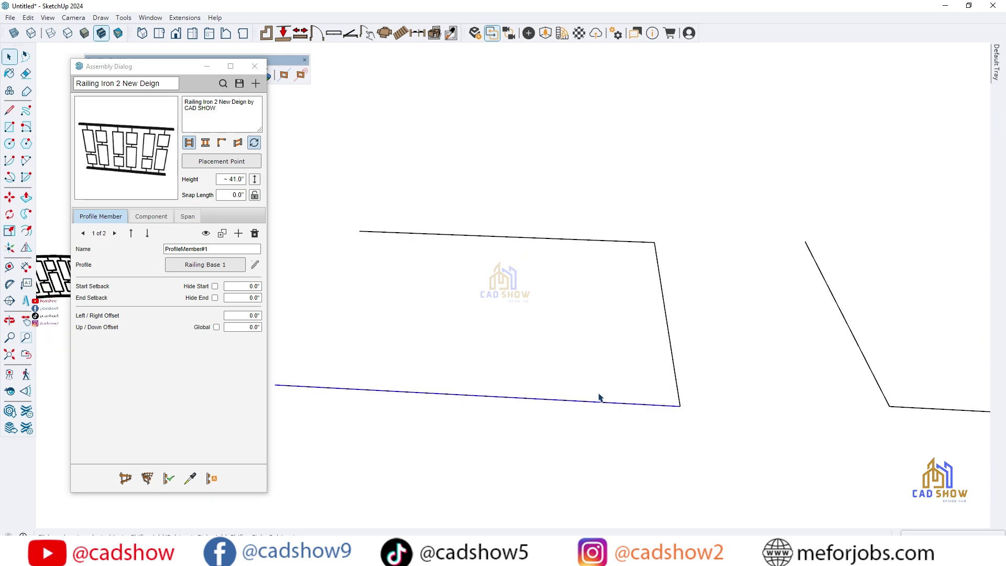
pyautogui.click(147, 479)
pyautogui.moveTo(462, 330); pyautogui.dragTo(398, 278, button='middle')
pyautogui.scroll(-2, 446, 272)
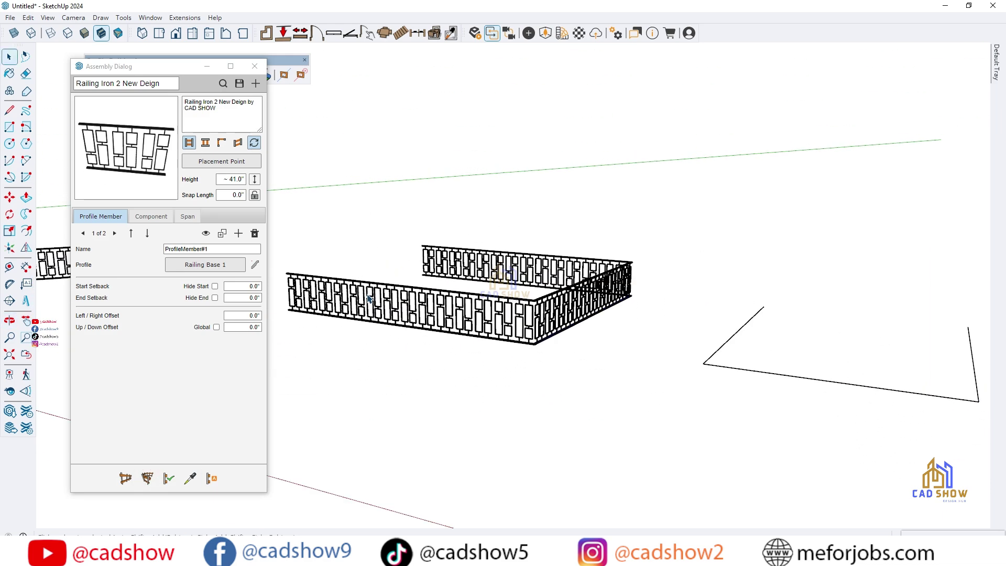
# Step: Build the railing assembly point by point around the second three-sided path, covering all three sides
pyautogui.keyDown('shift'); pyautogui.moveTo(787, 355); pyautogui.dragTo(617, 333, button='middle'); pyautogui.keyUp('shift')
pyautogui.scroll(2, 618, 335)
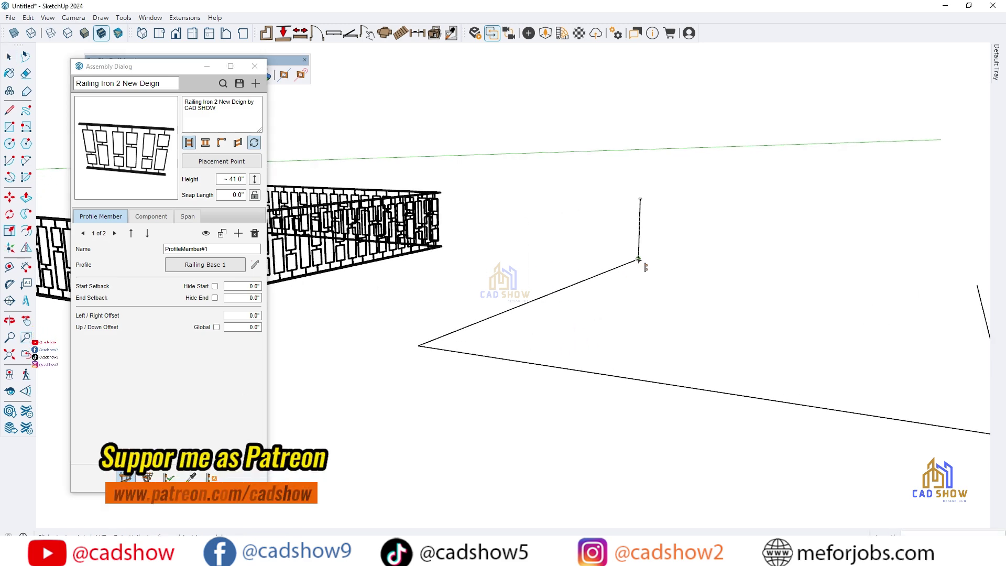
pyautogui.click(639, 260)
pyautogui.click(418, 346)
pyautogui.scroll(-2, 414, 347)
pyautogui.click(730, 396)
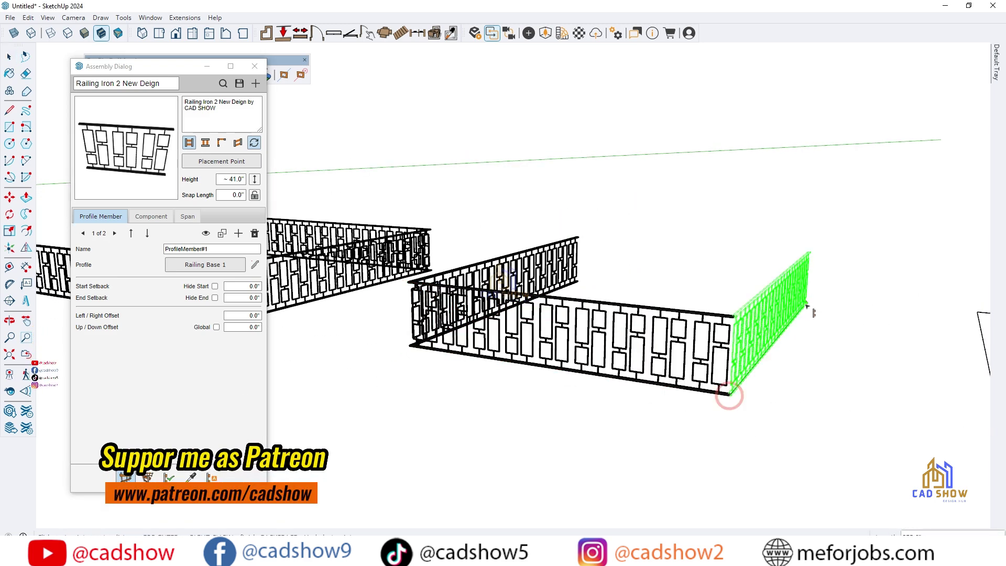
pyautogui.press('Escape')
# Step: Build the railing assembly point by point along the large three-sided path, splitting its last side into separate sections with gaps
pyautogui.scroll(-4, 441, 318)
pyautogui.scroll(2, 770, 330)
pyautogui.moveTo(652, 336); pyautogui.dragTo(622, 394, button='middle')
pyautogui.scroll(-2, 367, 262)
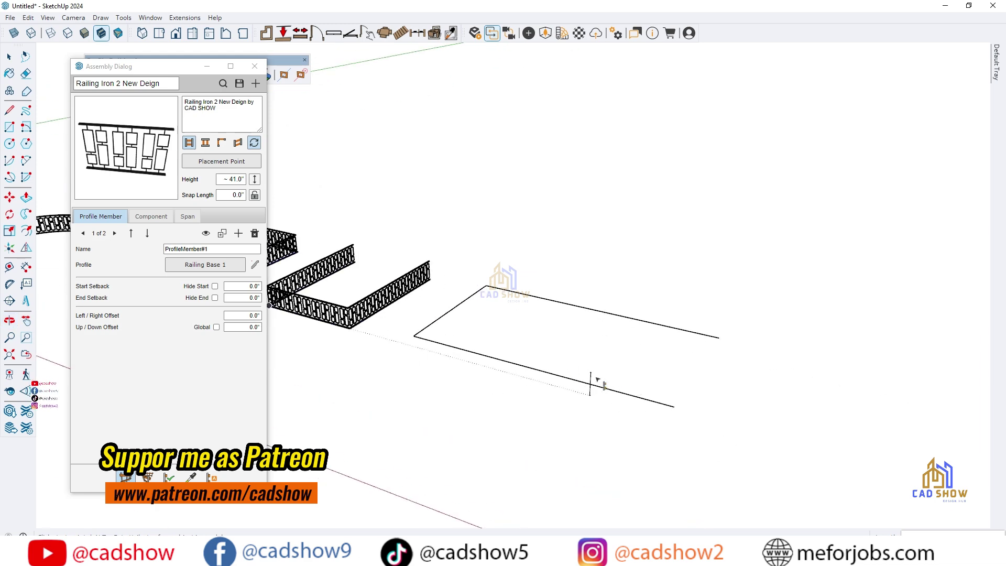
pyautogui.scroll(2, 722, 343)
pyautogui.click(723, 341)
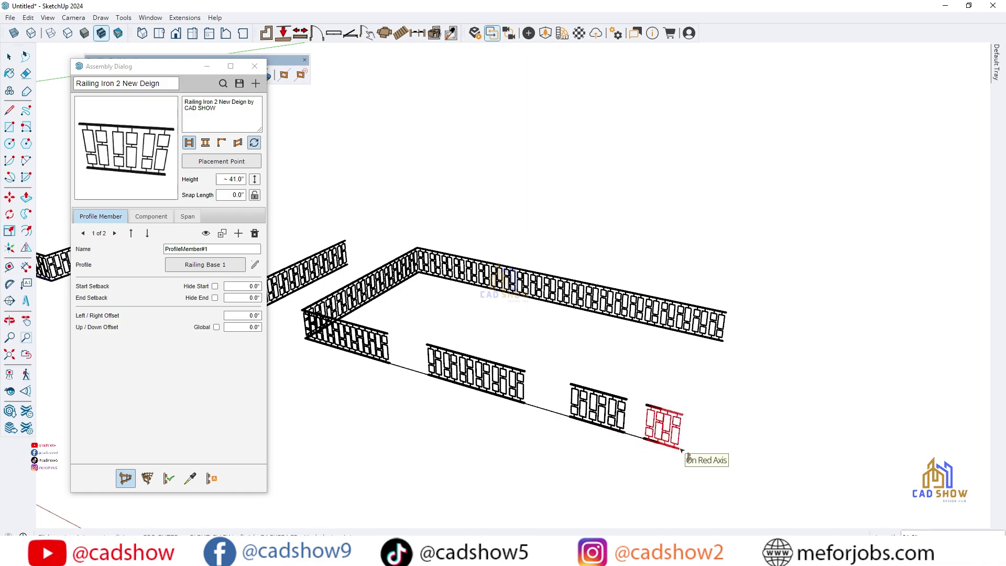
# Step: Close the Assembly Dialog and dock the floating toolbar alongside the other toolbars
pyautogui.moveTo(812, 419); pyautogui.dragTo(551, 314, button='middle')
pyautogui.scroll(5, 524, 411)
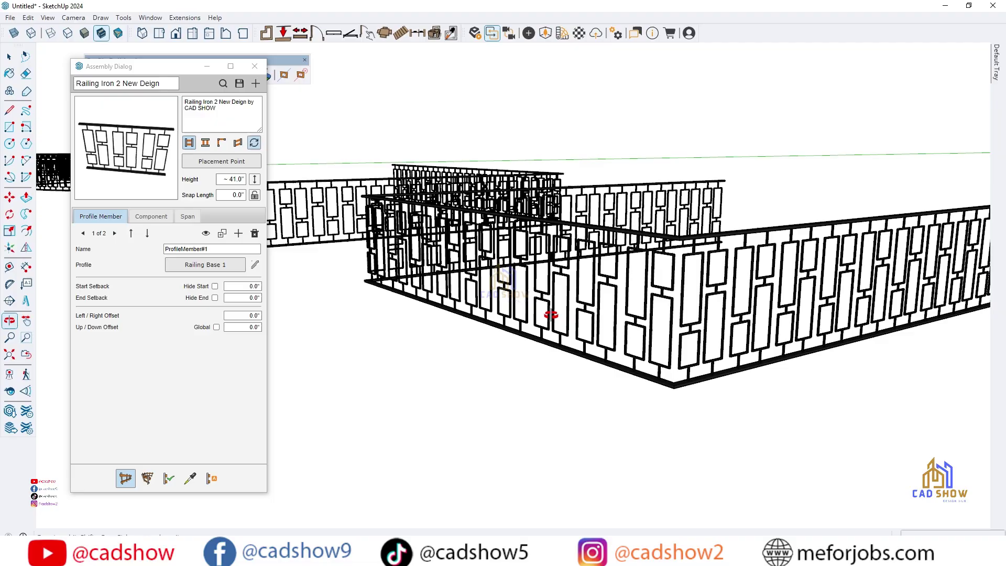
pyautogui.click(252, 69)
pyautogui.moveTo(227, 60); pyautogui.dragTo(836, 27)
# Step: Examine the finished railings up close and from afar, including corner joints and baluster spacing along the three-sided and curved paths
pyautogui.scroll(-3, 461, 242)
pyautogui.moveTo(462, 242); pyautogui.dragTo(615, 310, button='middle')
pyautogui.scroll(3, 467, 251)
pyautogui.scroll(-1, 481, 335)
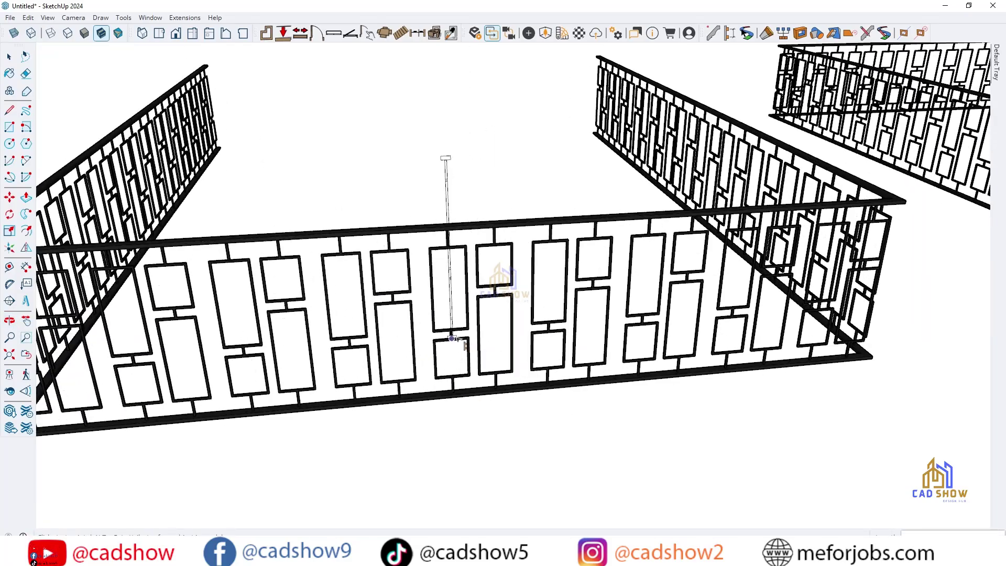
pyautogui.scroll(-1, 452, 338)
pyautogui.scroll(-2, 569, 346)
pyautogui.moveTo(456, 332); pyautogui.dragTo(582, 276, button='middle')
pyautogui.scroll(-3, 545, 264)
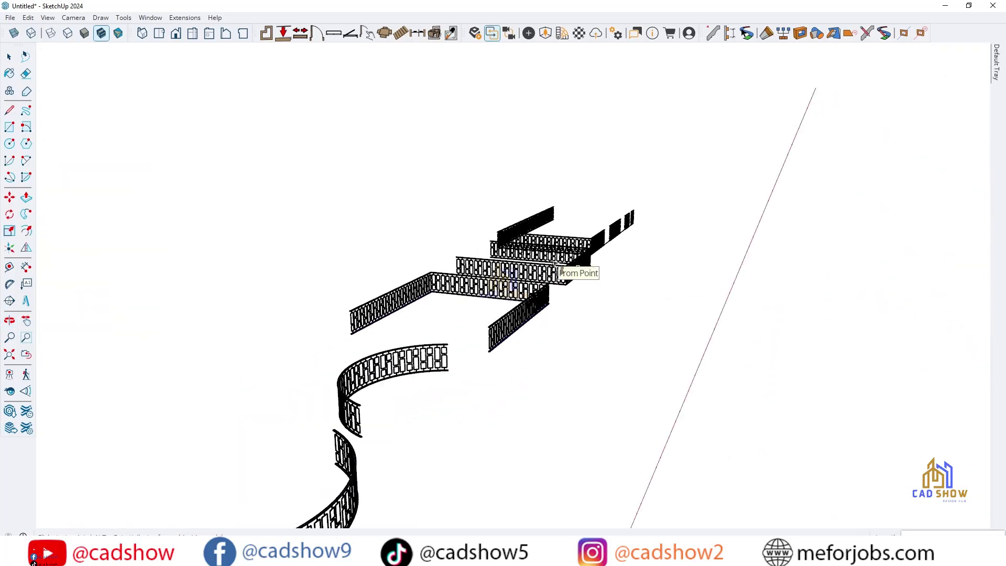
# Step: Reopen the Railing Iron 2 New Deign assembly and build it around the three open edges of the rectangular balcony
pyautogui.scroll(-3, 555, 263)
pyautogui.scroll(6, 427, 411)
pyautogui.moveTo(427, 411); pyautogui.dragTo(247, 386, button='middle')
pyautogui.scroll(-3, 246, 386)
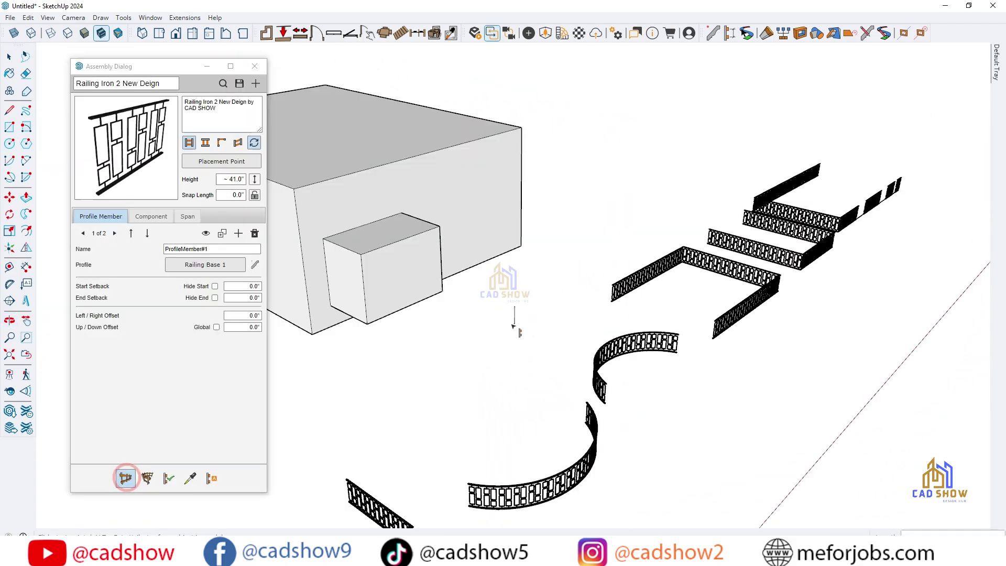
pyautogui.scroll(5, 303, 236)
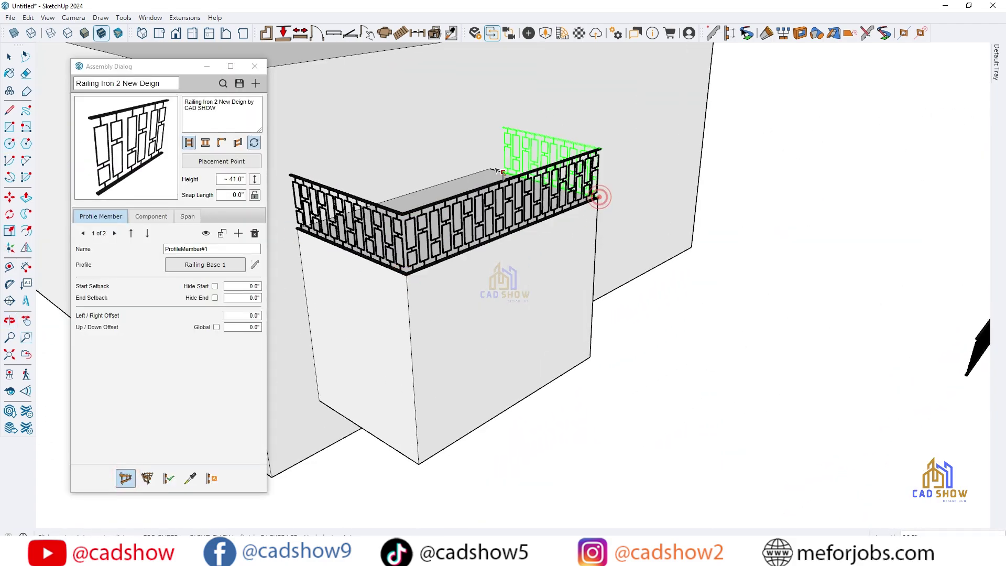
# Step: Build the railing assembly along the curved balcony's selected top edge and check the railings on both balconies
pyautogui.scroll(-5, 433, 206)
pyautogui.moveTo(450, 325); pyautogui.dragTo(315, 213, button='middle')
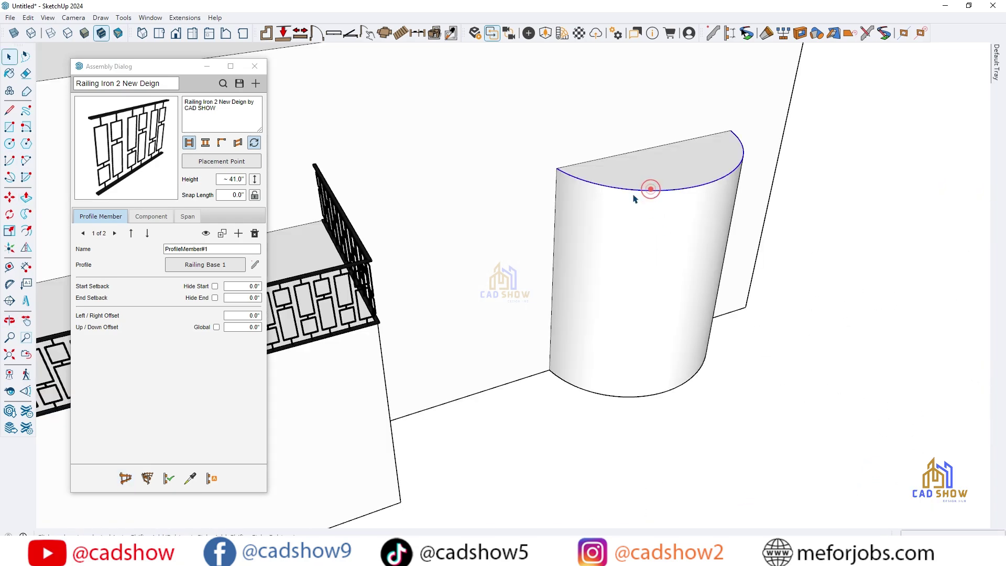
pyautogui.scroll(-2, 634, 198)
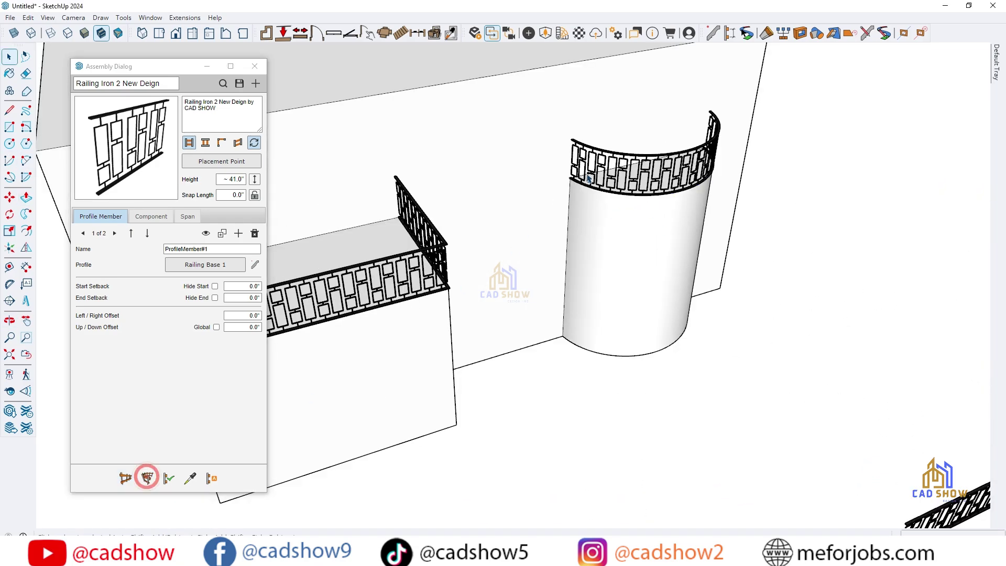
pyautogui.moveTo(588, 179); pyautogui.dragTo(512, 179, button='middle')
pyautogui.scroll(-3, 588, 262)
pyautogui.moveTo(589, 266); pyautogui.dragTo(411, 306, button='middle')
pyautogui.scroll(8, 527, 271)
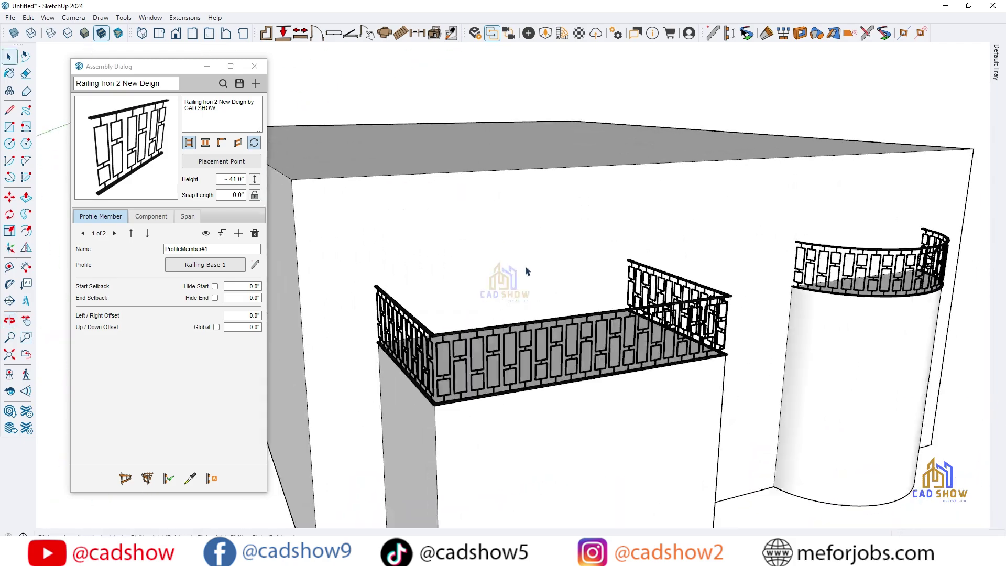